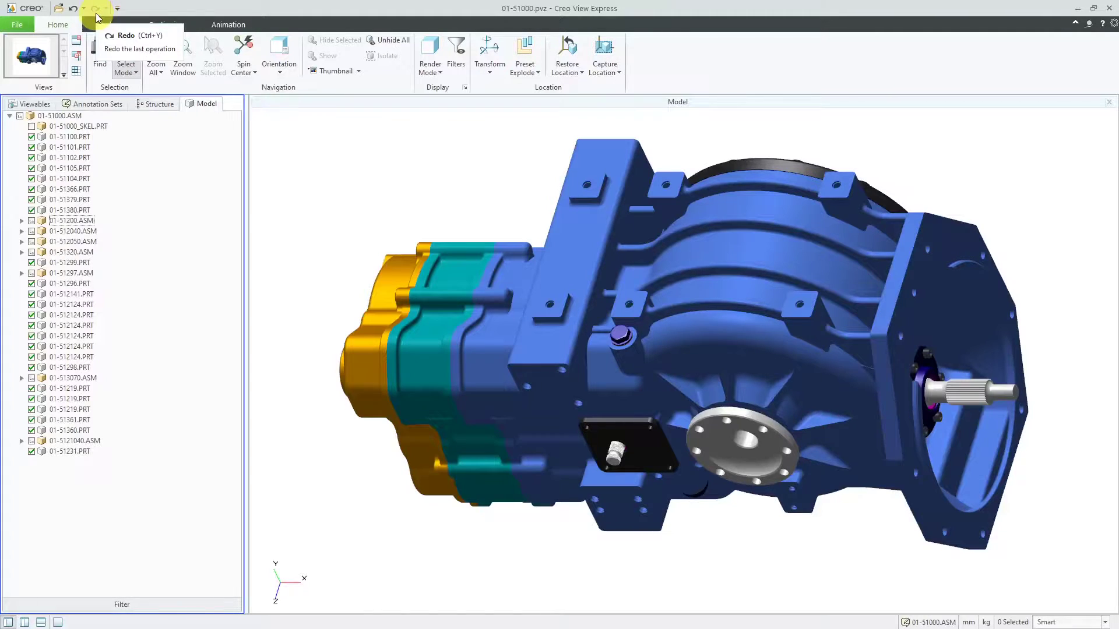
left_click(18, 27)
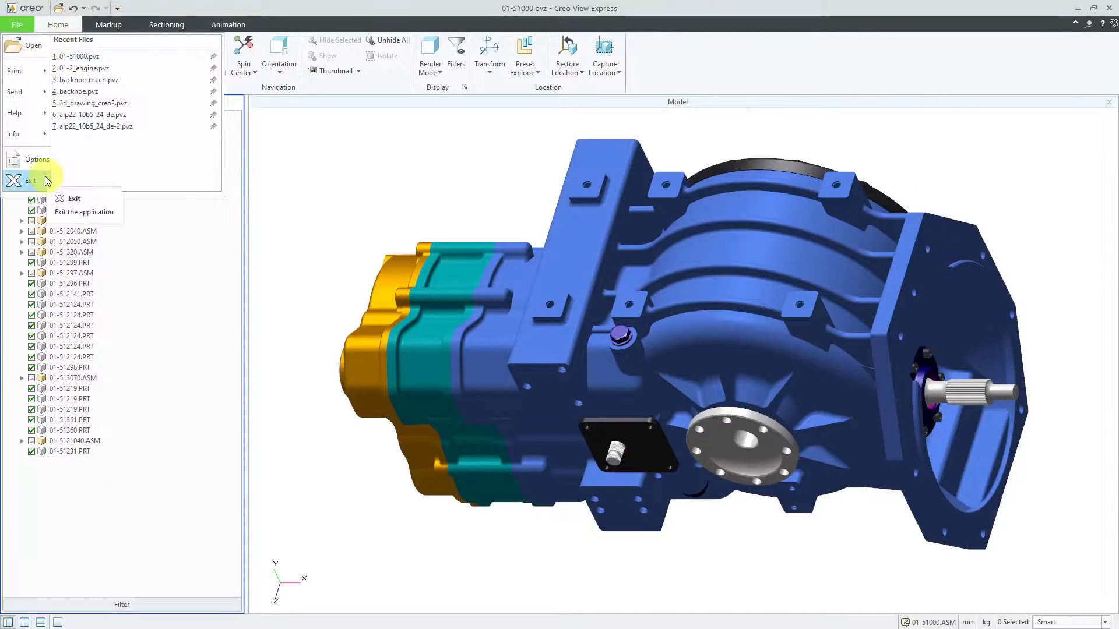
left_click(299, 144)
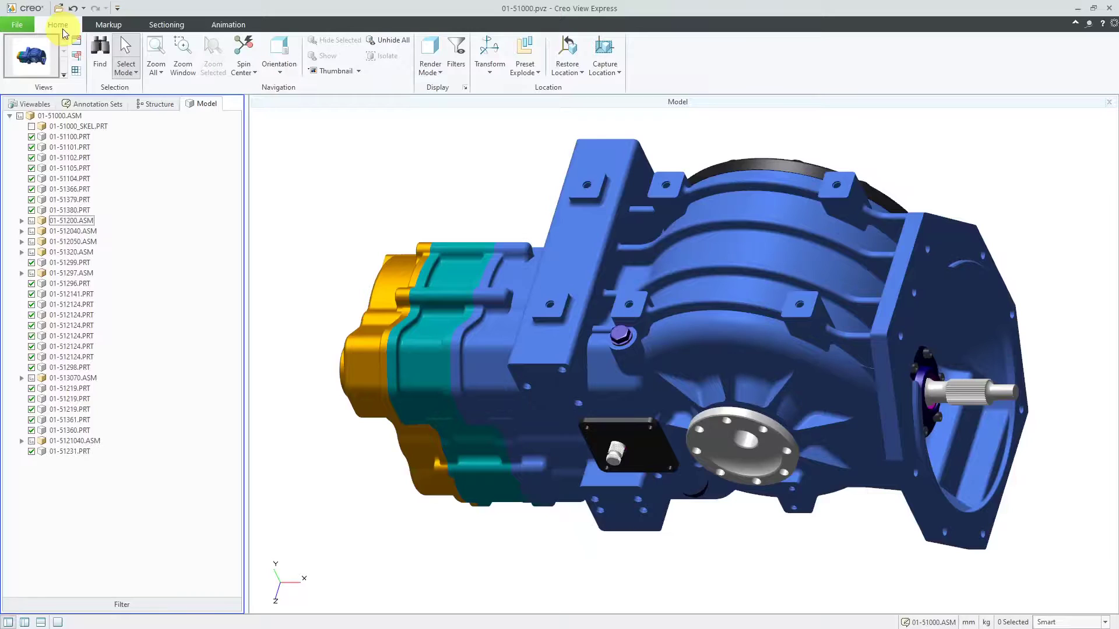
left_click(114, 28)
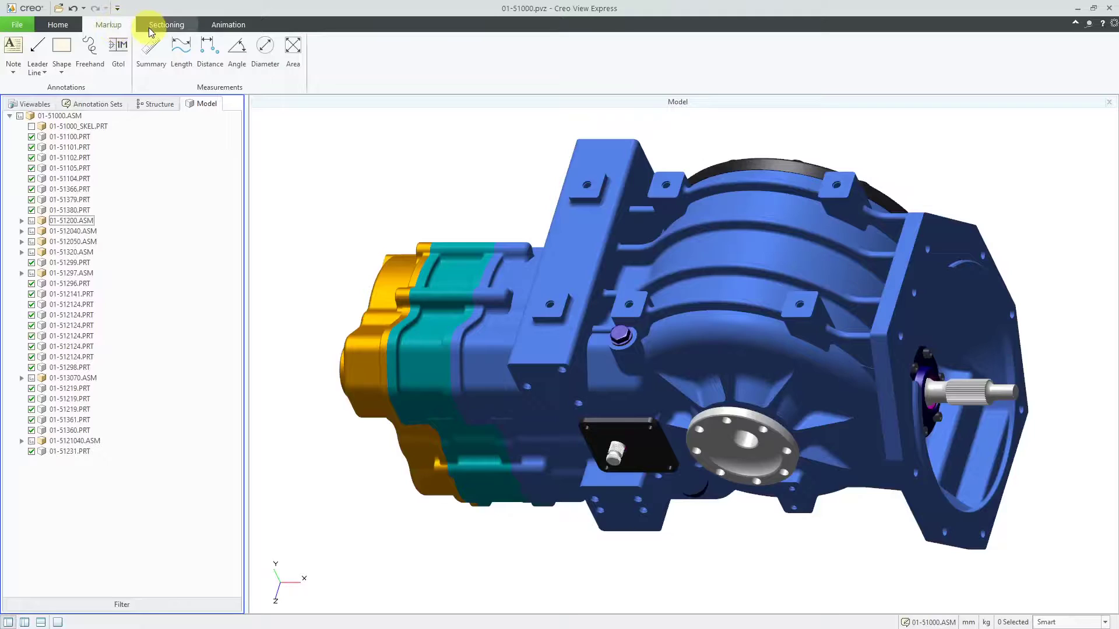
left_click(166, 30)
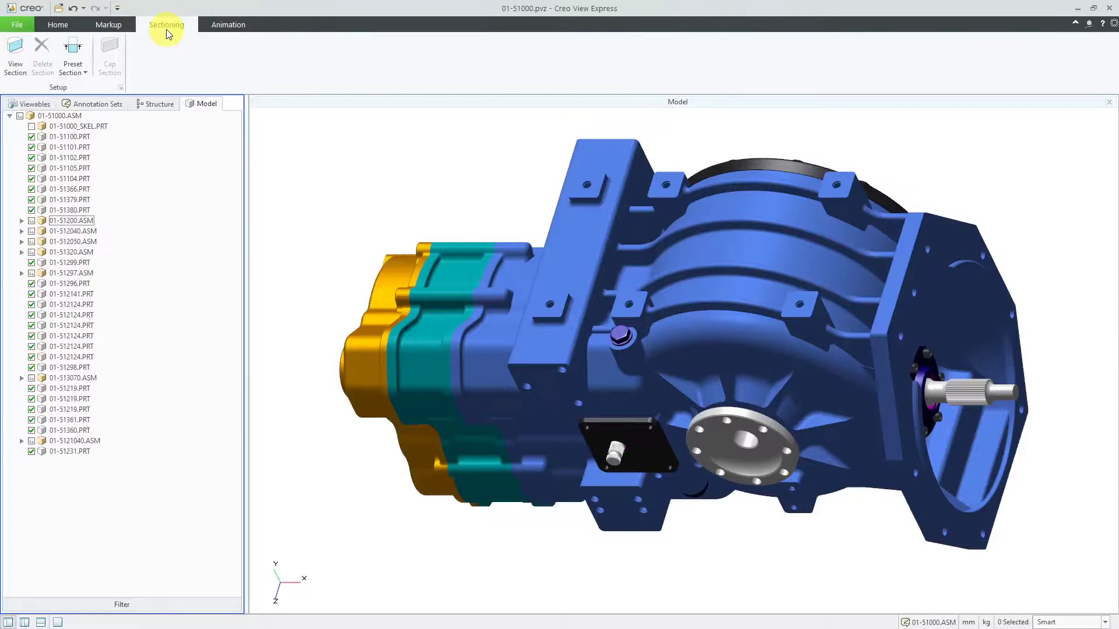
left_click(240, 26)
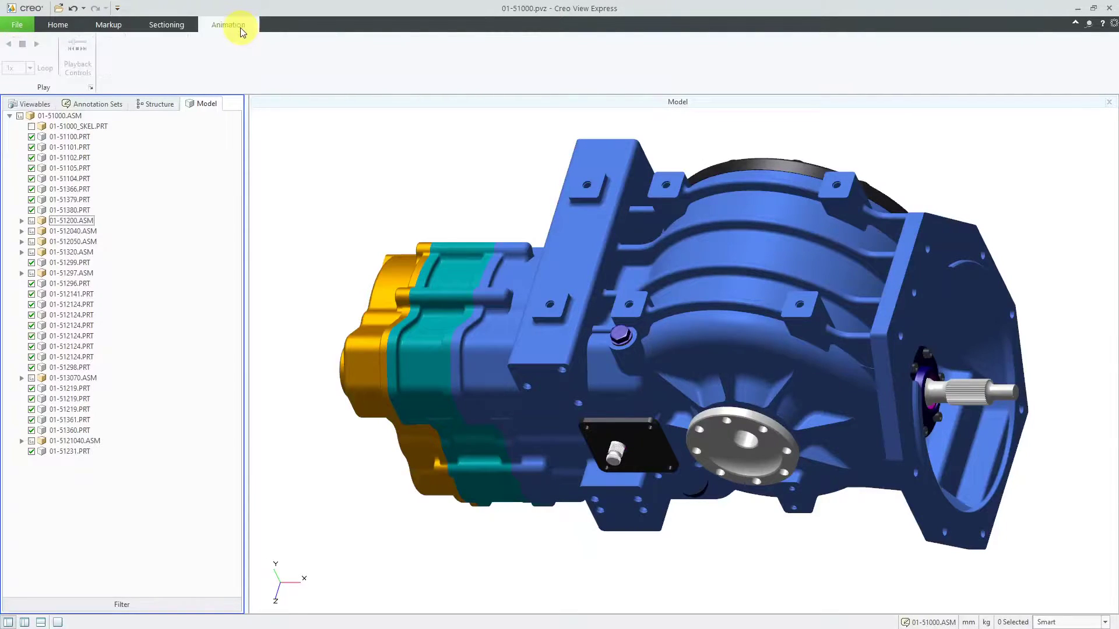
left_click(64, 26)
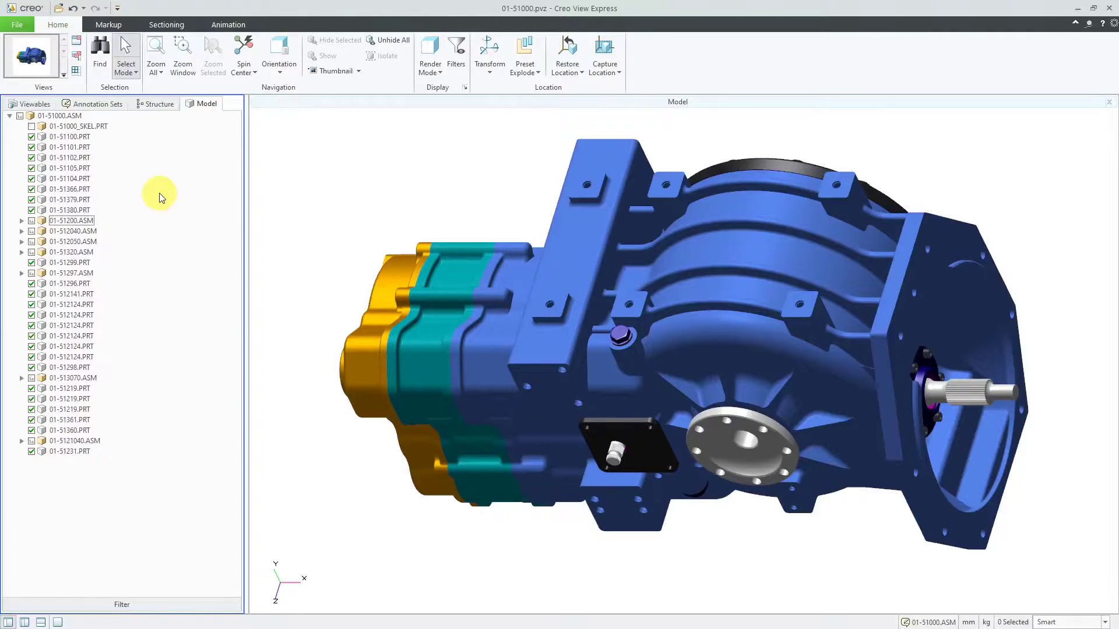
- Toggle the model tree panel and the visibility of part 01-51100.PRT off and back on
left_click(8, 624)
left_click(9, 624)
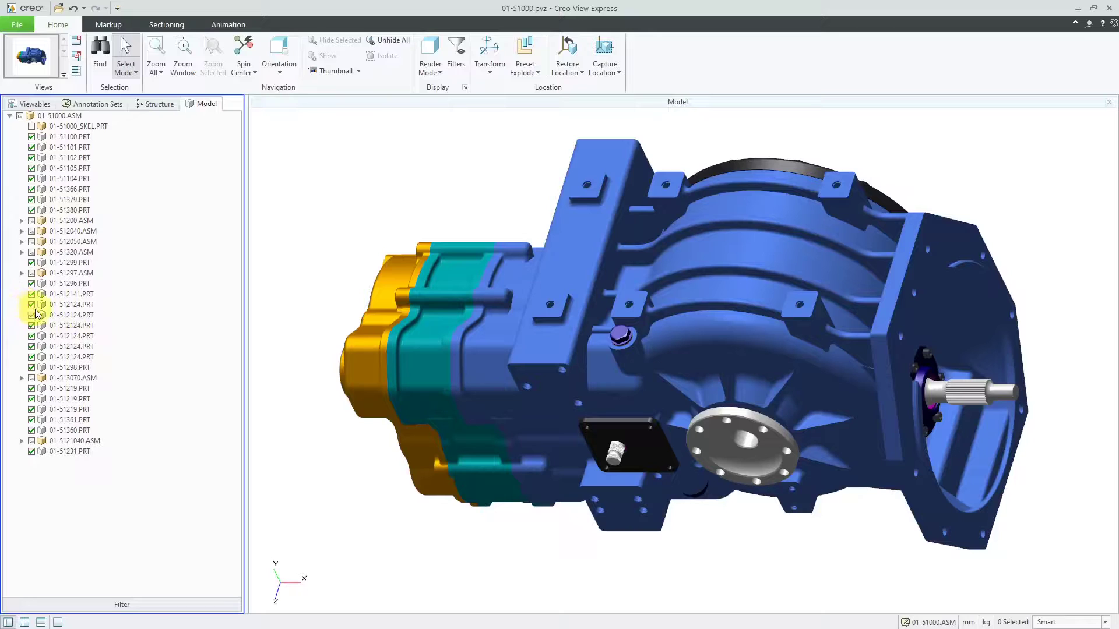
left_click(32, 137)
left_click(32, 137)
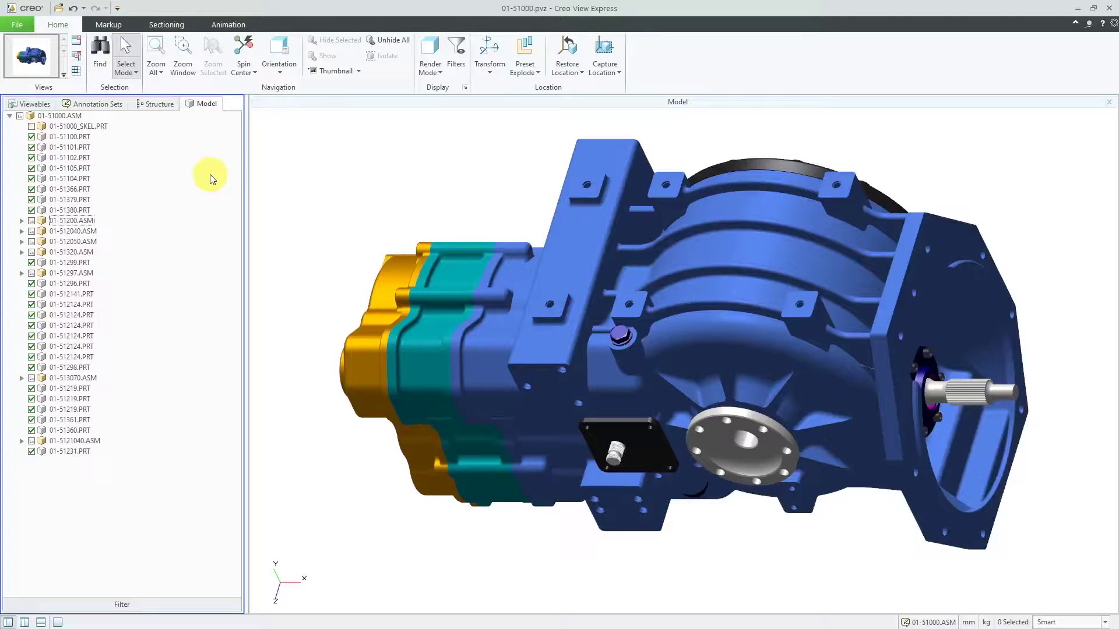
- Browse the assembly's structure, annotation sets and viewables, and inspect the filter options for the model tree
left_click(155, 105)
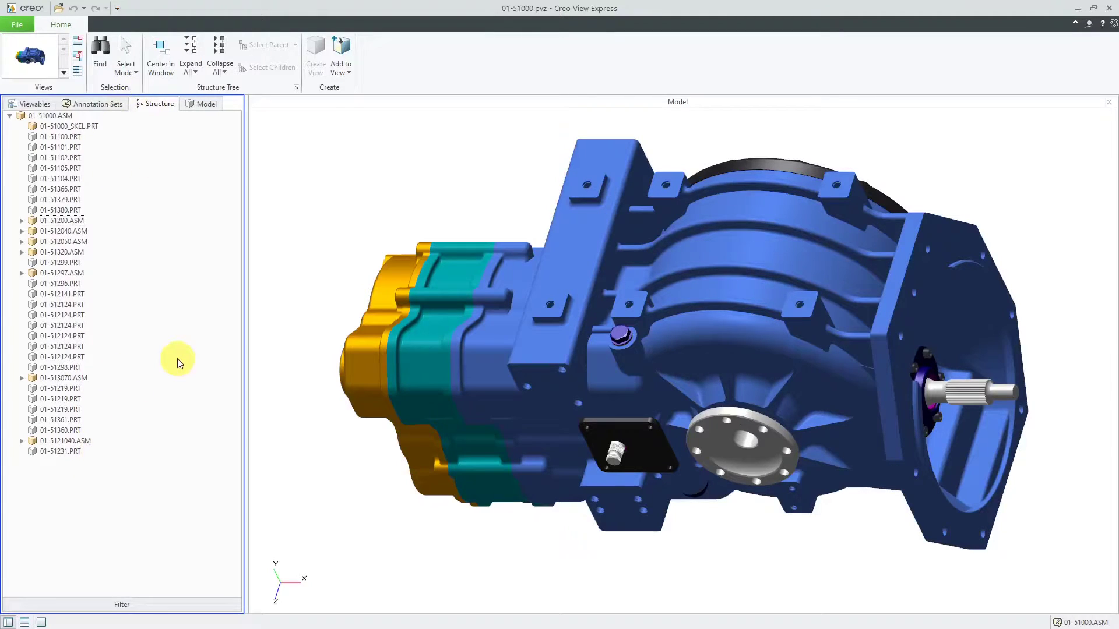
left_click(100, 106)
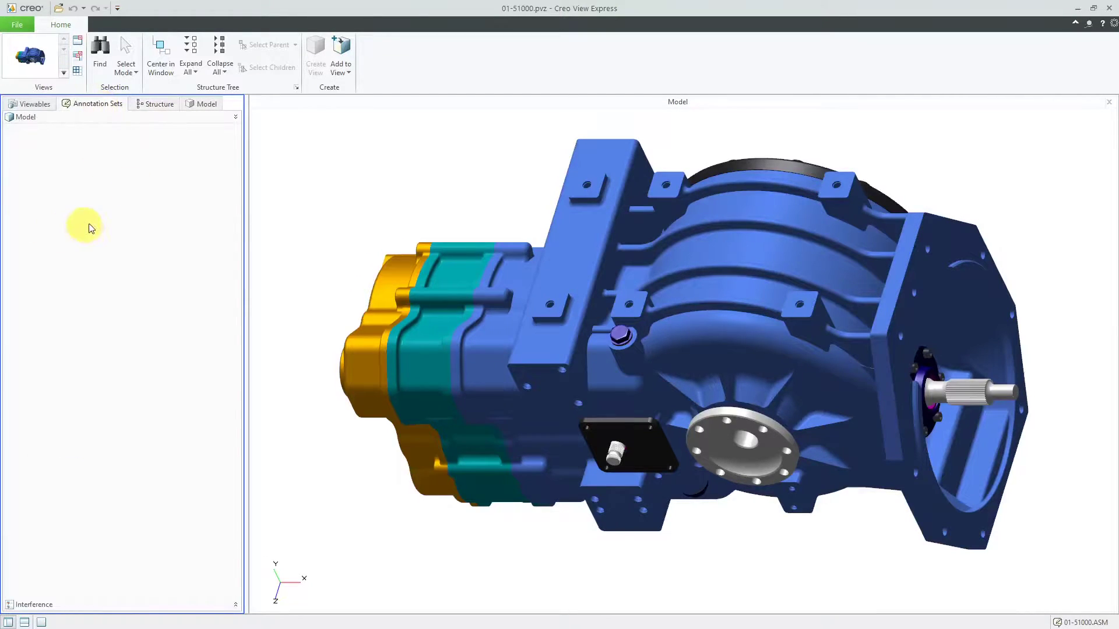
left_click(39, 107)
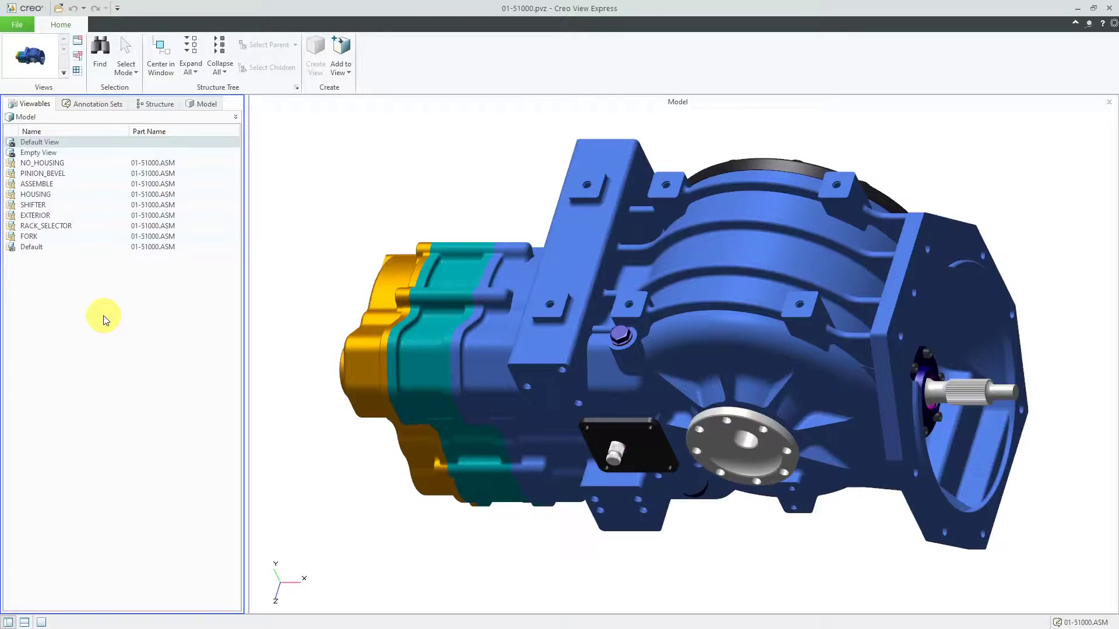
left_click(201, 105)
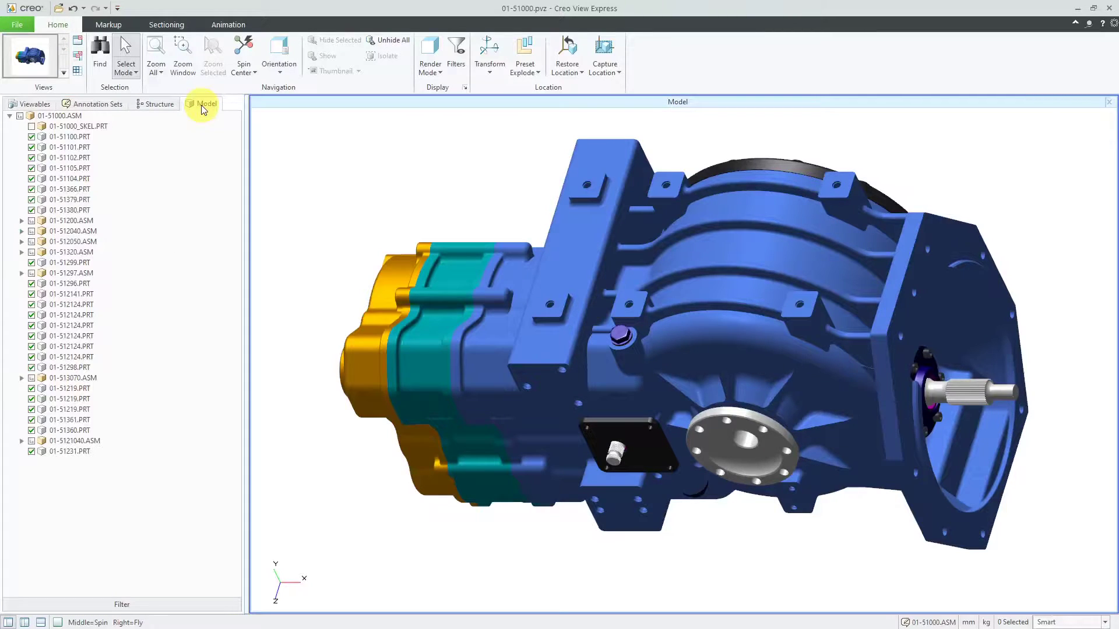
left_click(127, 606)
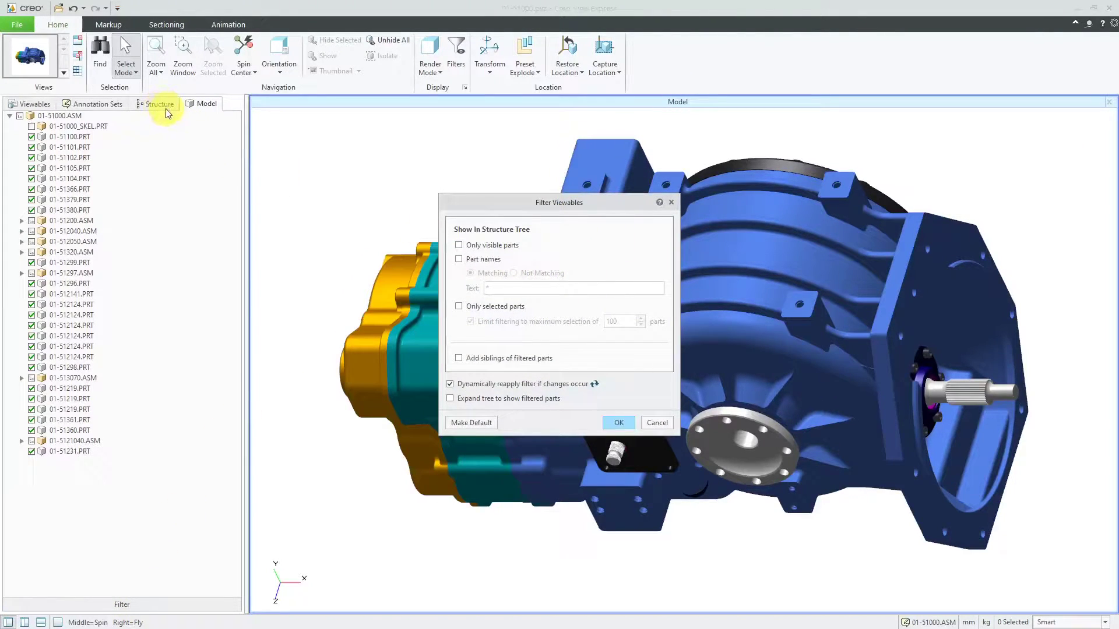
left_click(665, 424)
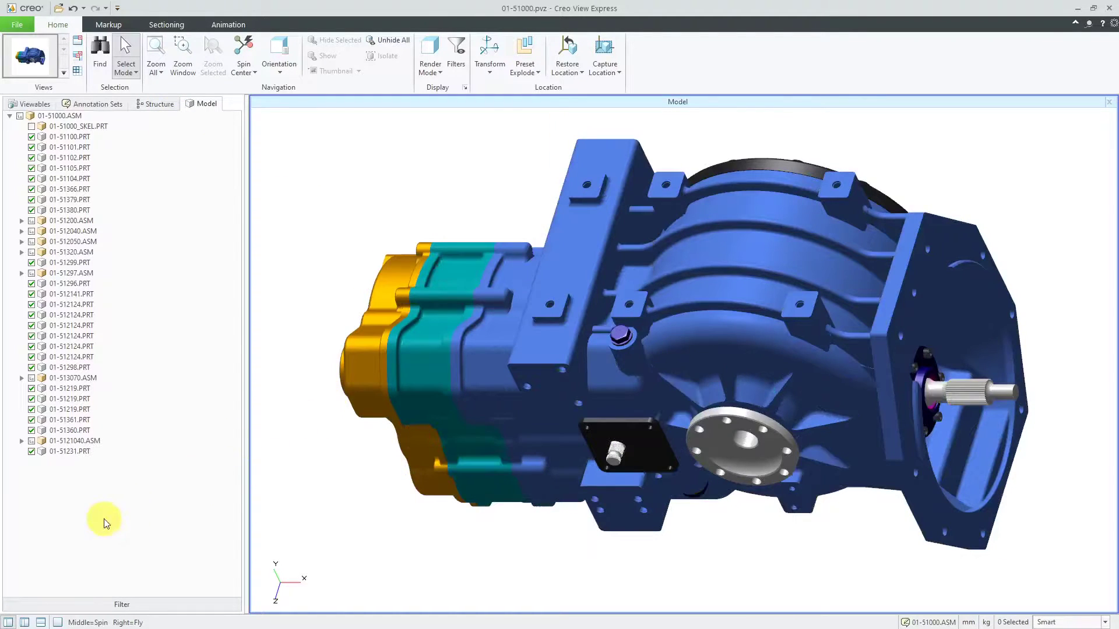
- Check the view content and examine the attributes of the blue housing part 01-51100.PRT
left_click(24, 623)
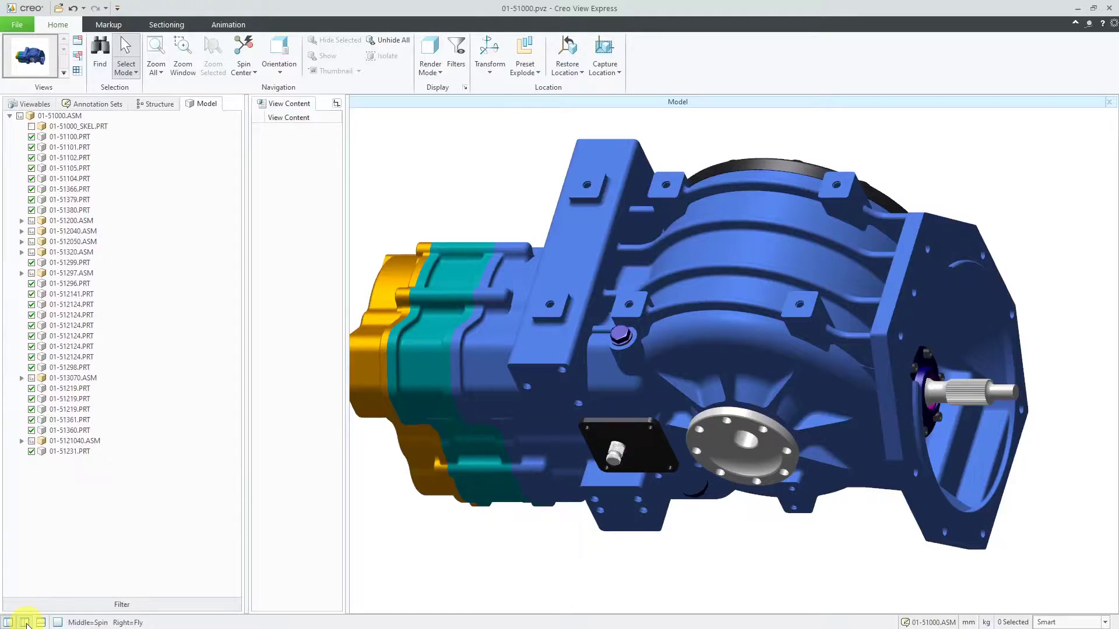
left_click(25, 623)
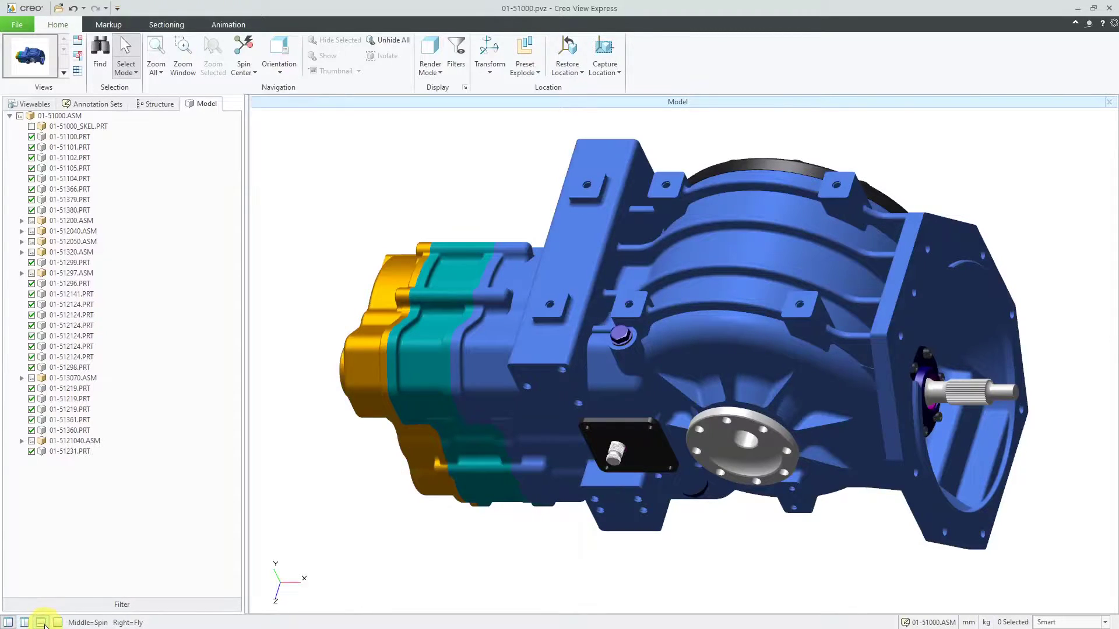
left_click(41, 622)
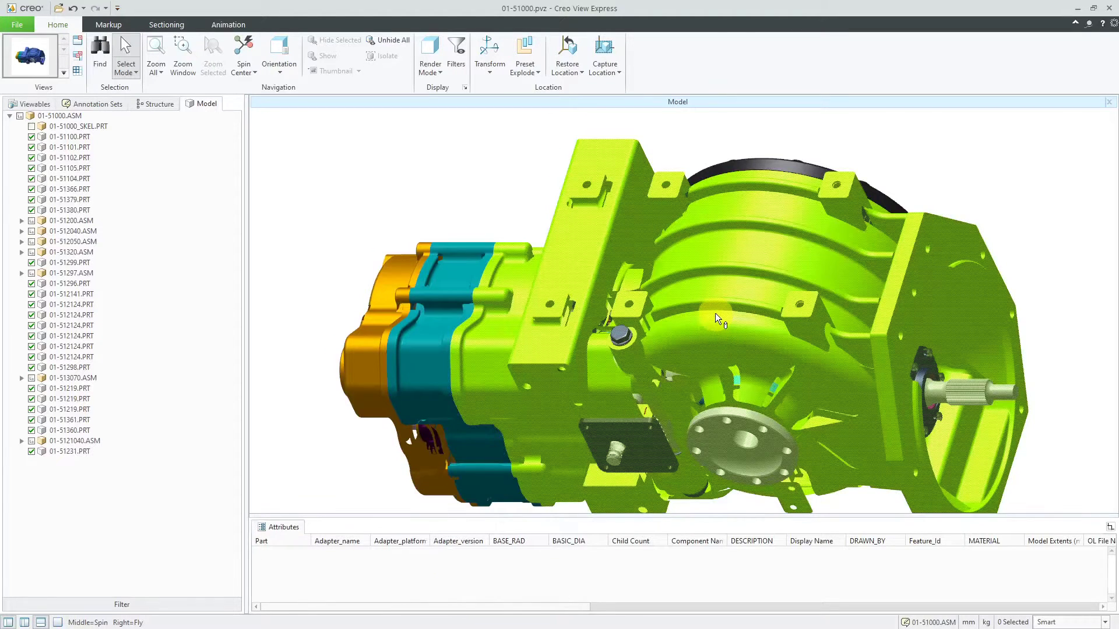
left_click(714, 325)
scroll(457, 576, "down", 3)
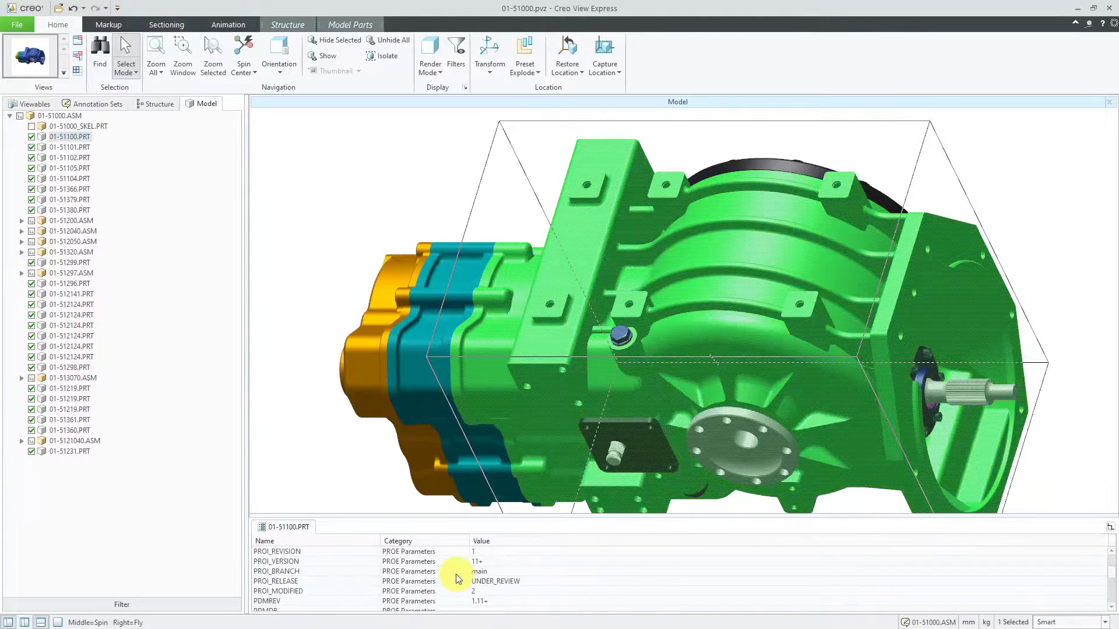
scroll(458, 579, "down", 3)
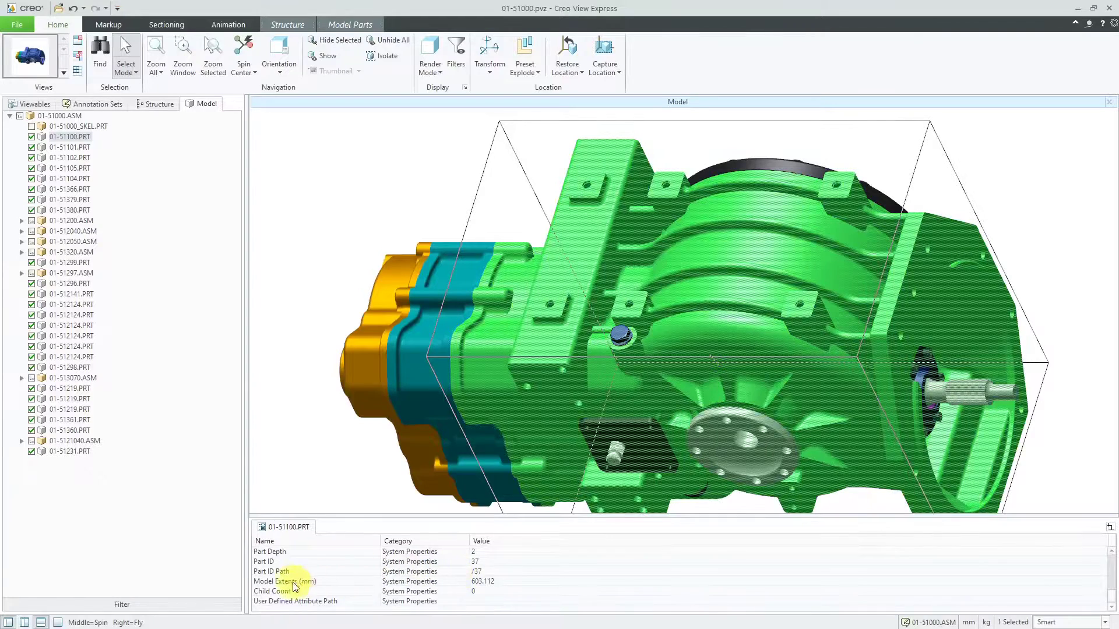
left_click(45, 621)
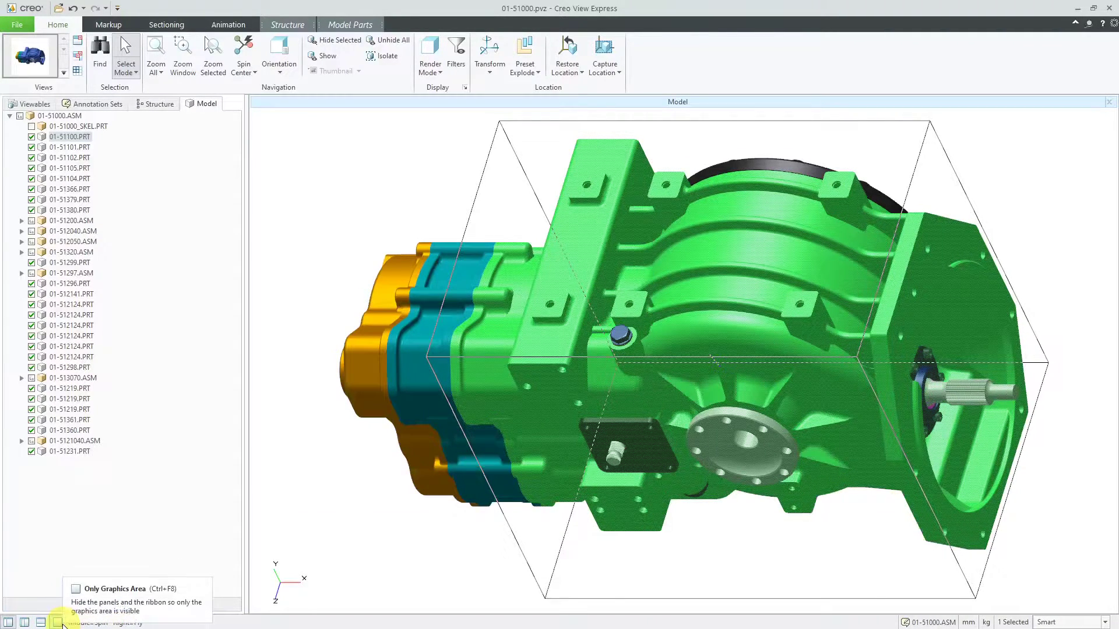
- Show only the graphics area, restore the full layout and deselect the housing part
left_click(62, 623)
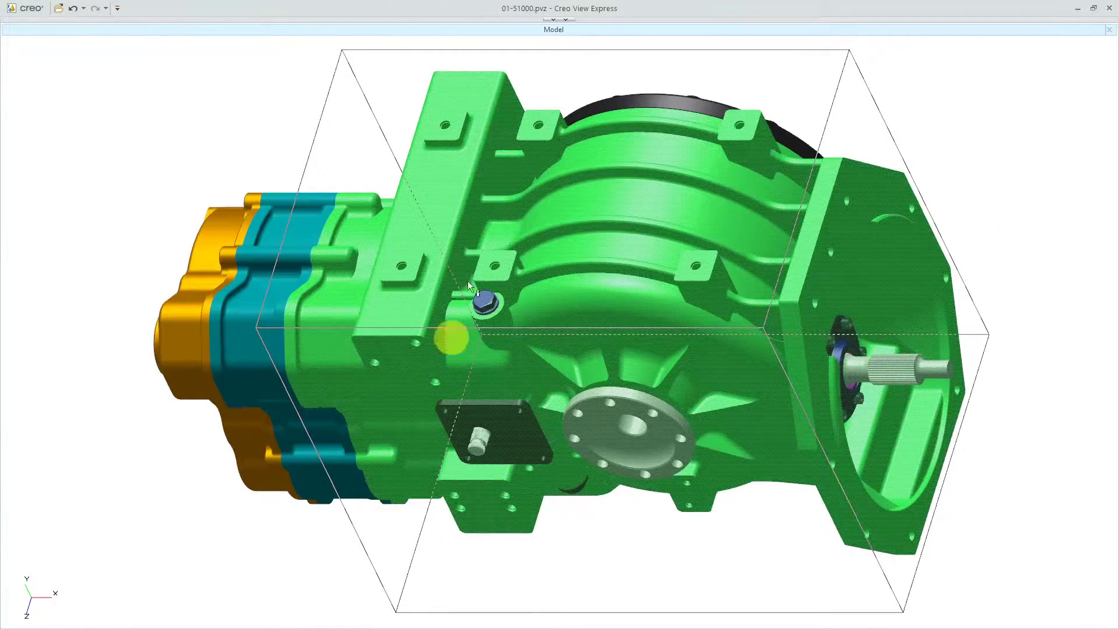
double_click(552, 25)
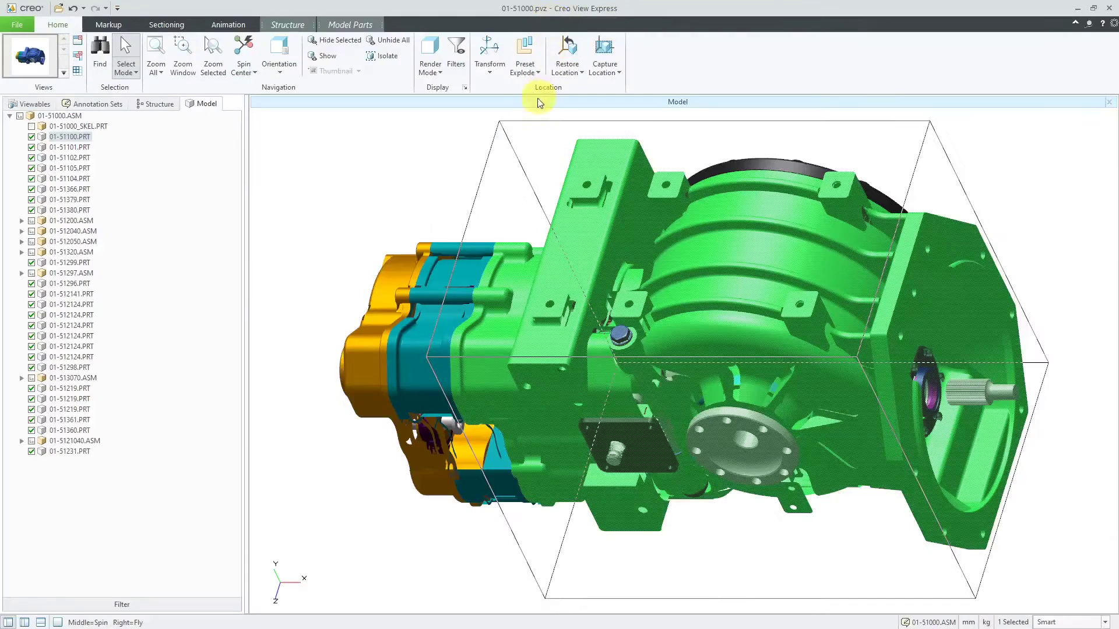
left_click(337, 184)
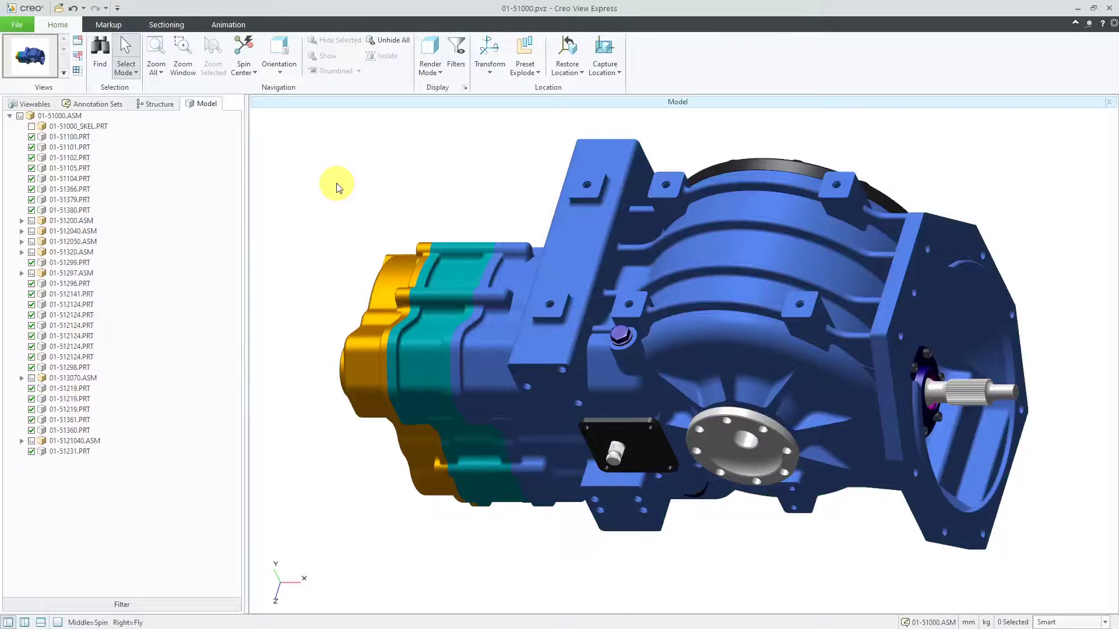
- Collapse and restore the ribbon, and review the available selection filter types, keeping Smart
left_click(1075, 25)
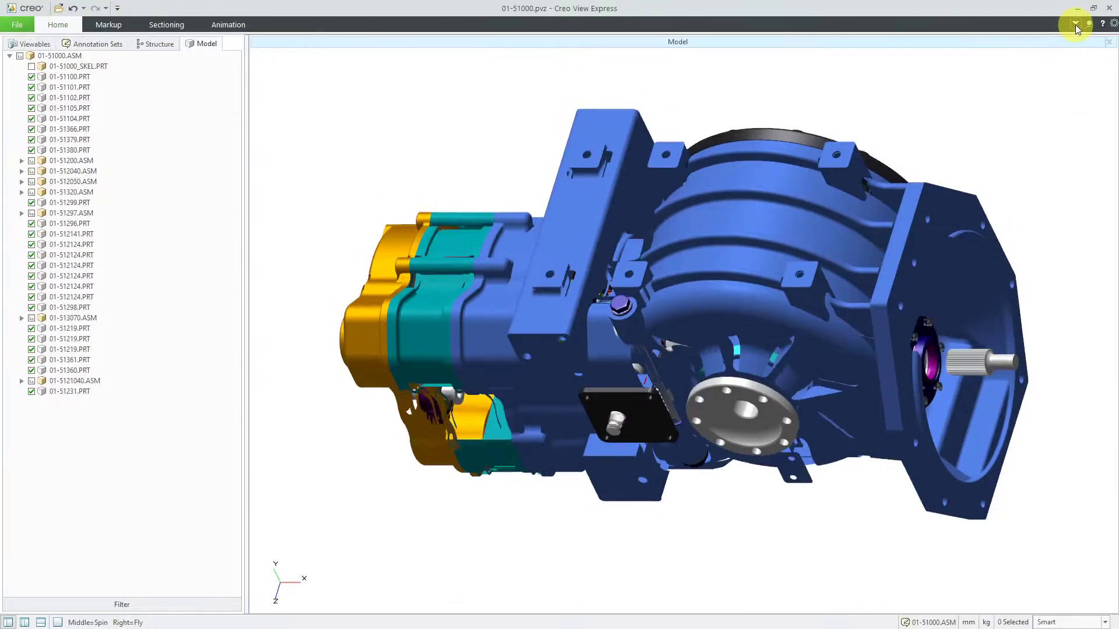
left_click(1075, 24)
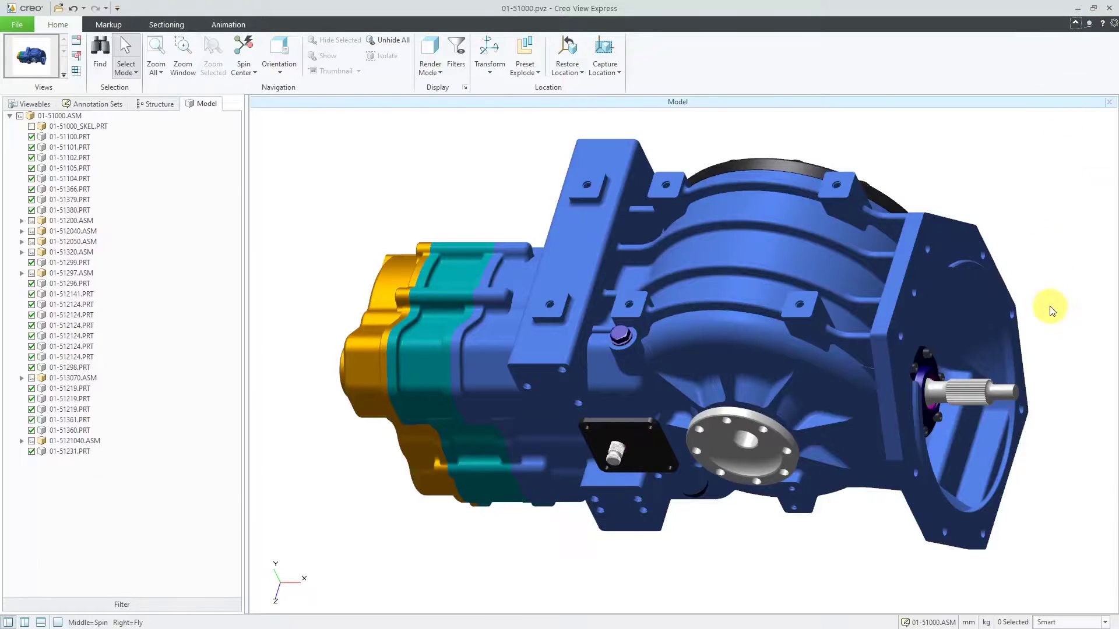
left_click(1105, 622)
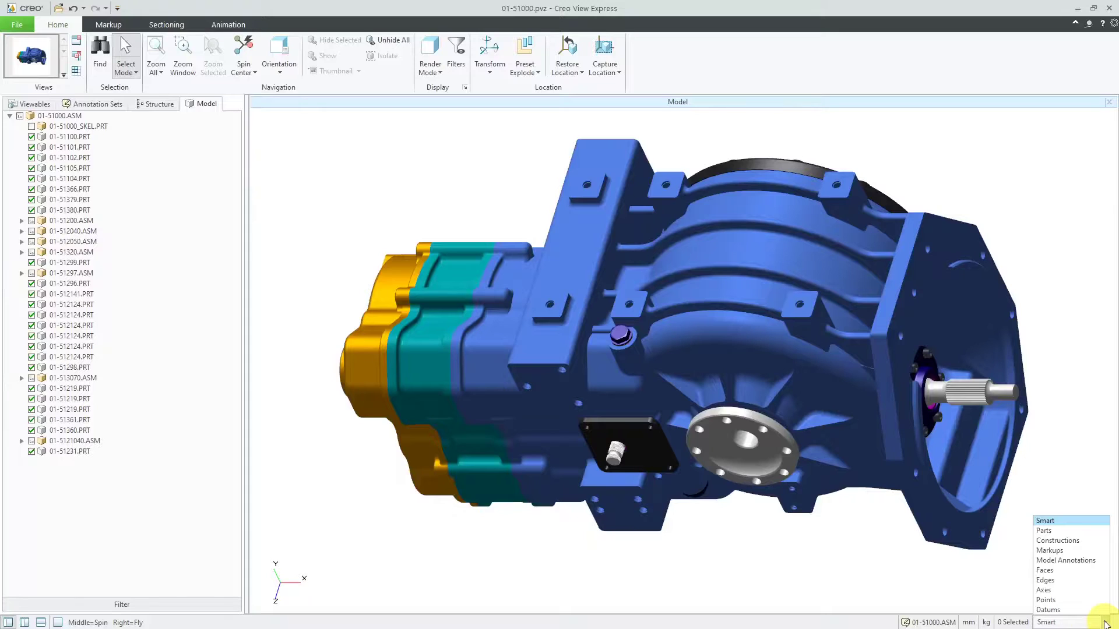
left_click(968, 582)
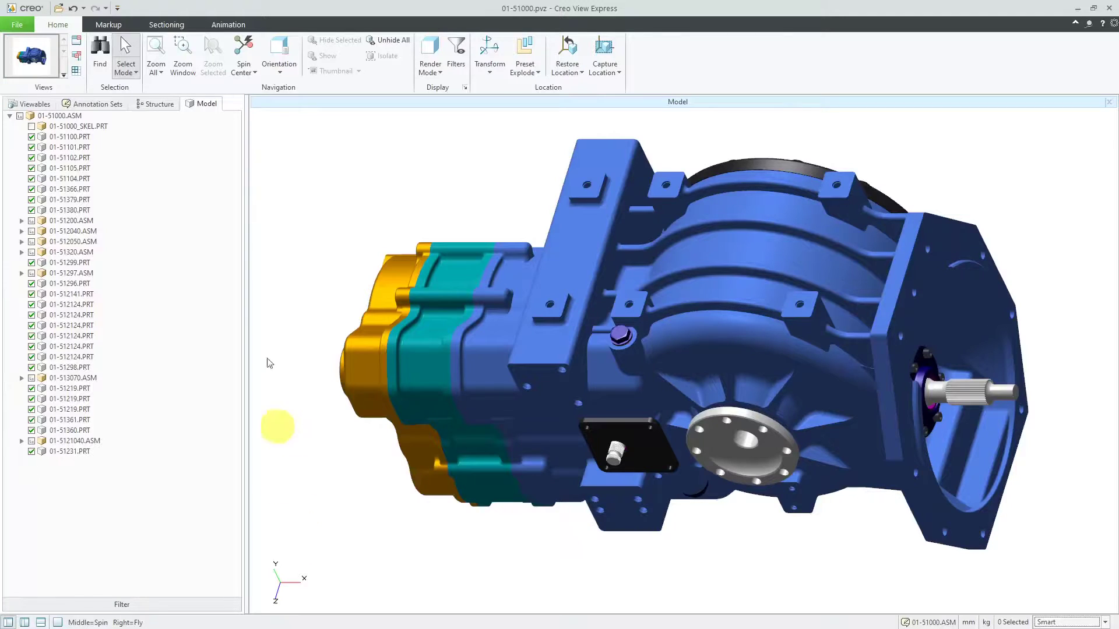
- Choose PTC Creo as the navigation model in the global navigation options
left_click(18, 26)
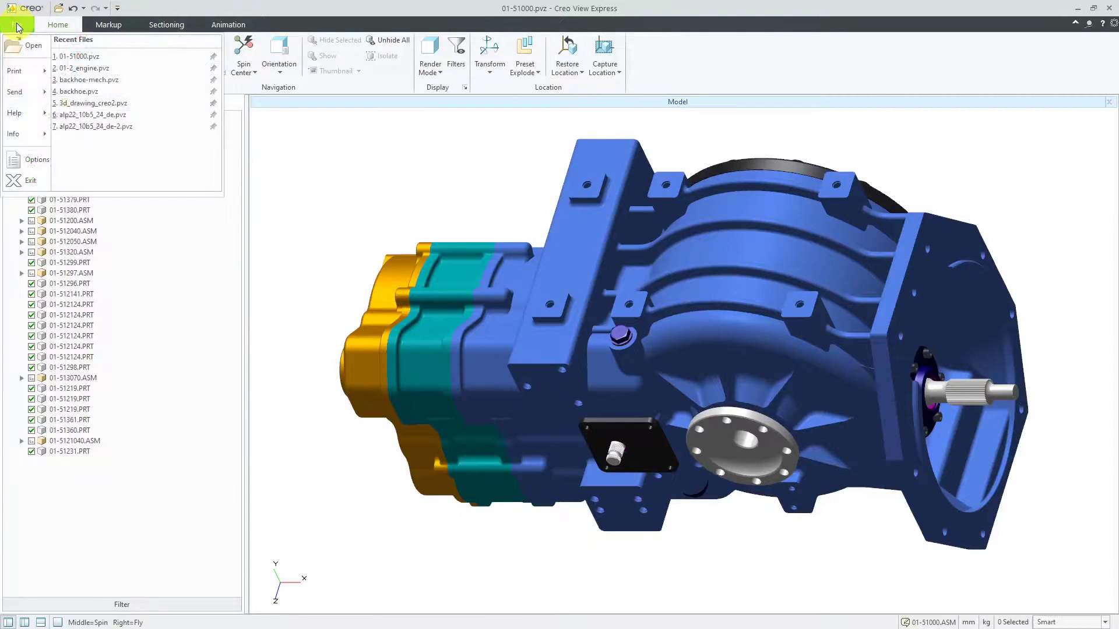
left_click(32, 159)
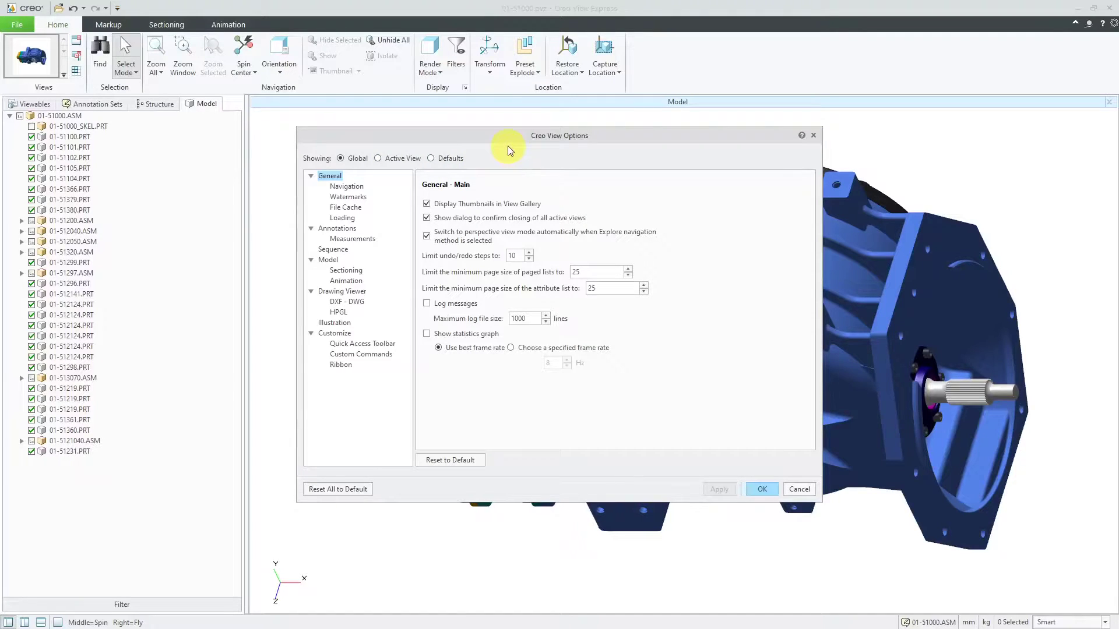
left_click(361, 186)
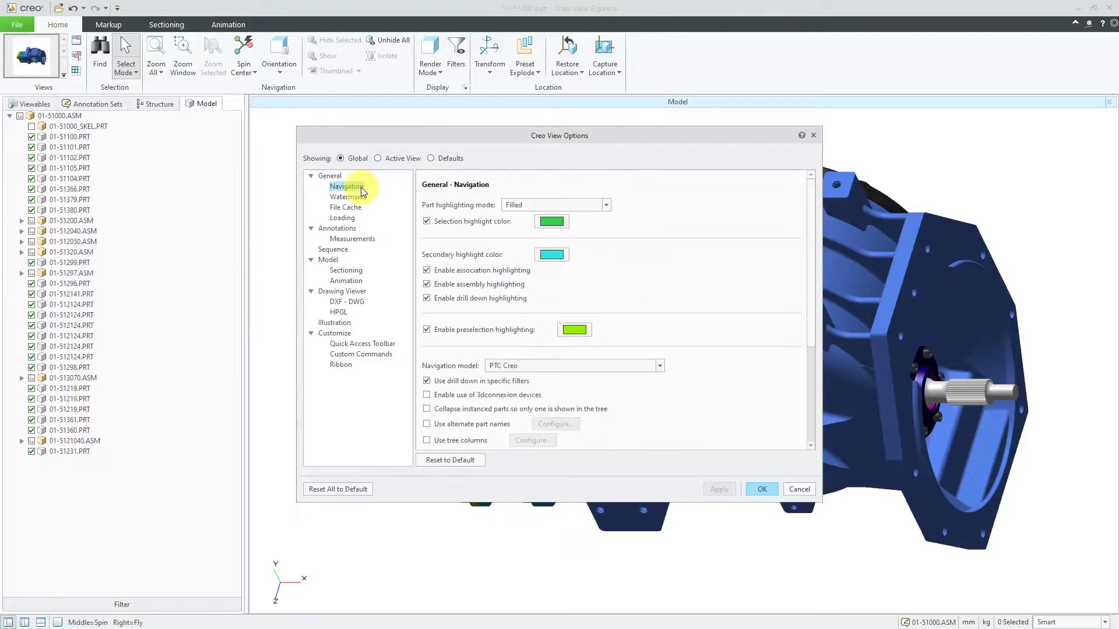
left_click_drag(810, 326, 804, 375)
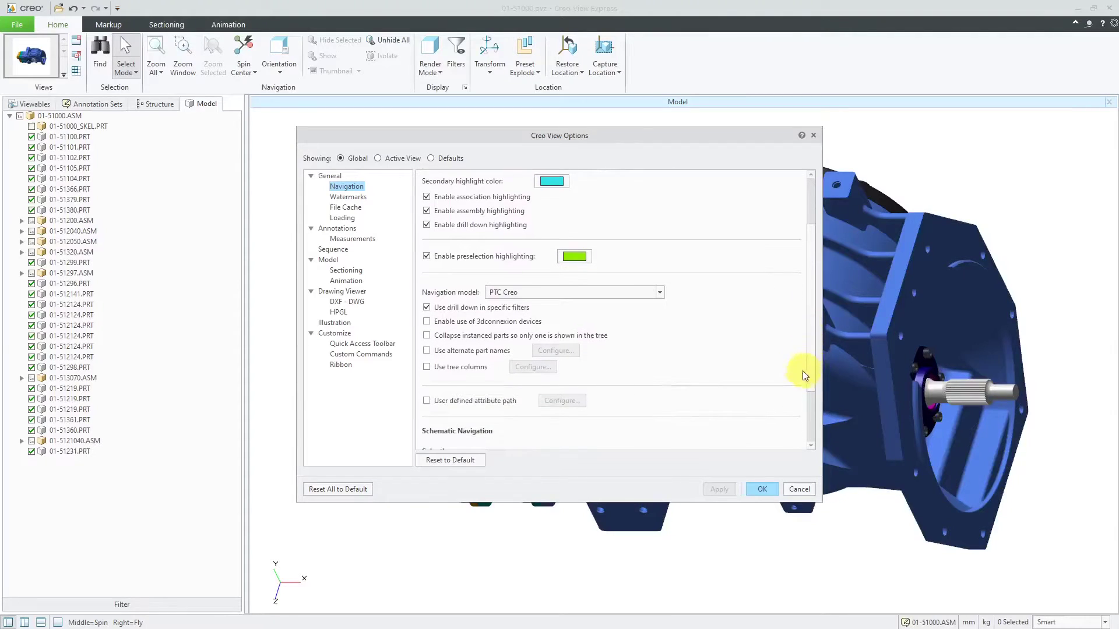
left_click(600, 294)
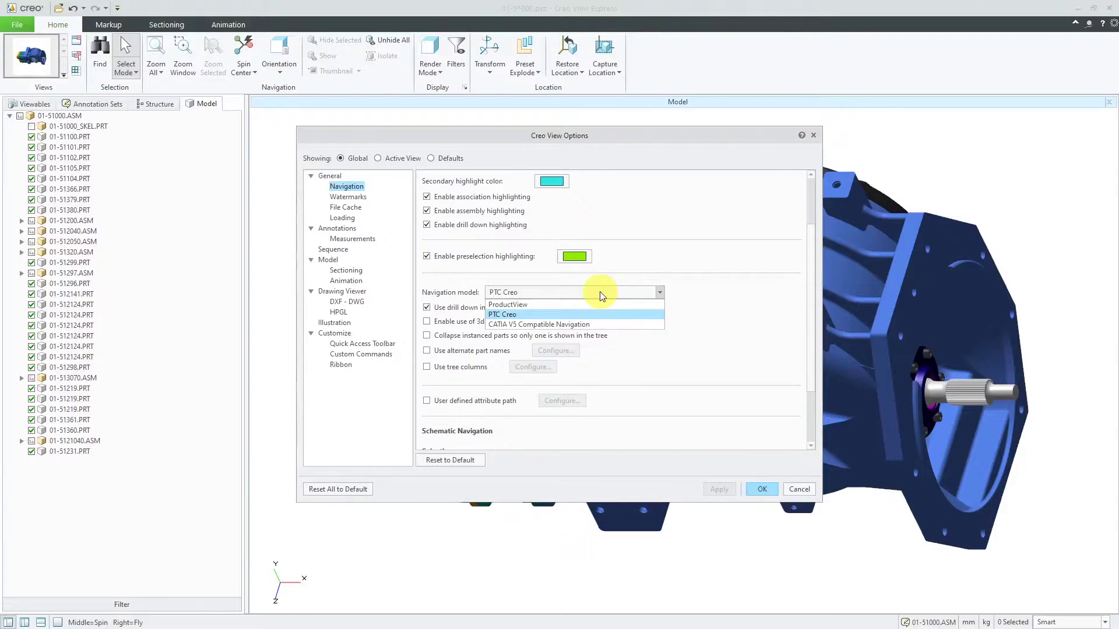
left_click(555, 314)
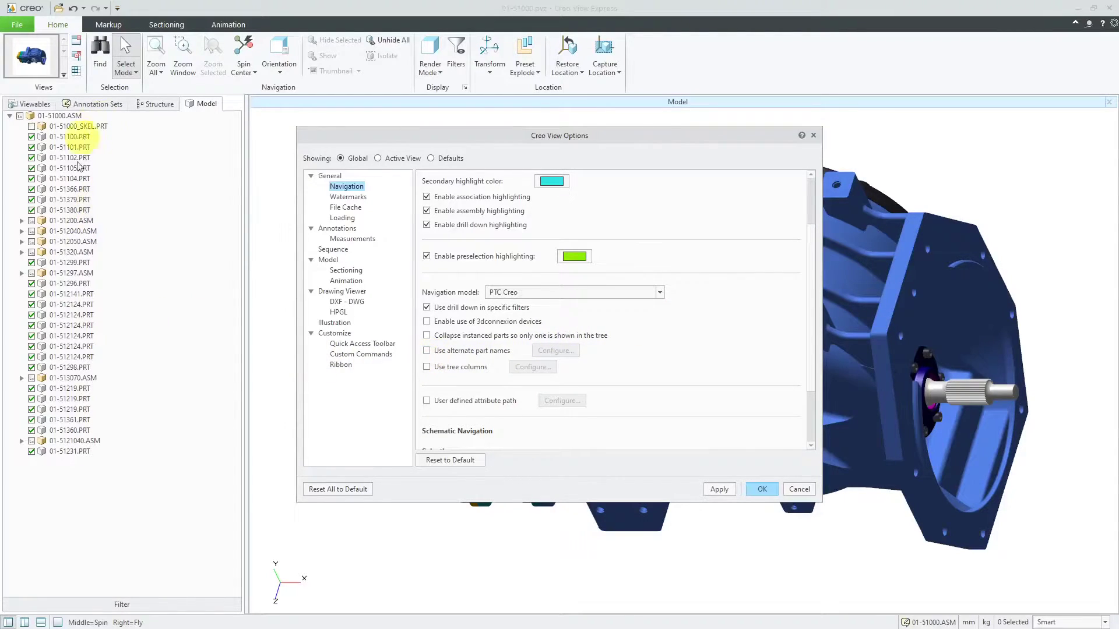
- Enable alternate part names in the global navigation options, configure them with the PTC_COMMON_NAME attribute and apply the settings
left_click(427, 351)
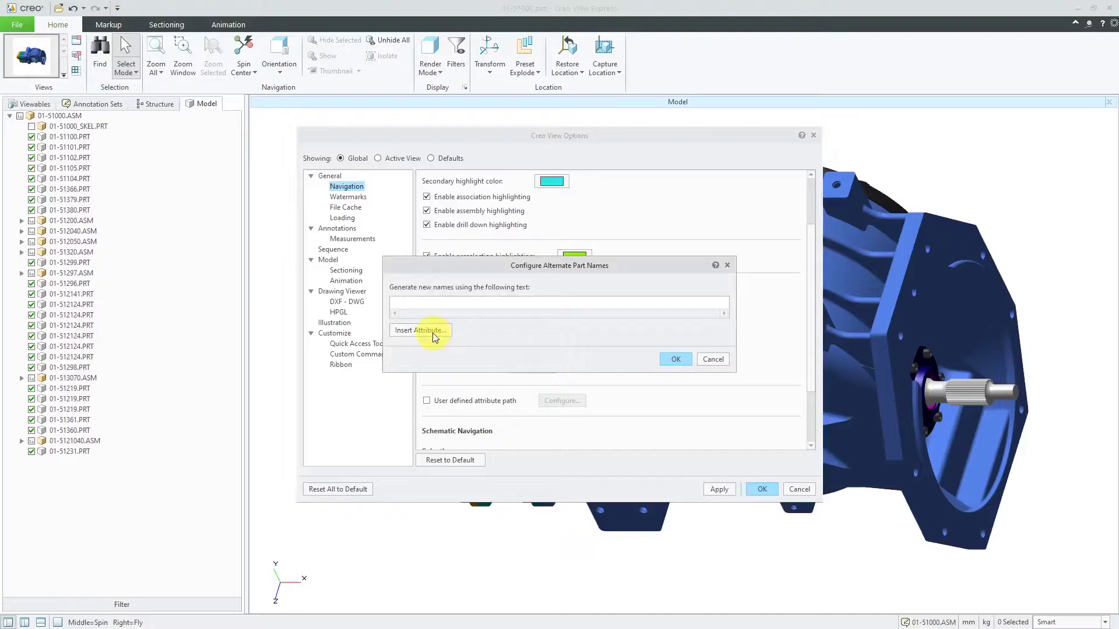
left_click(433, 331)
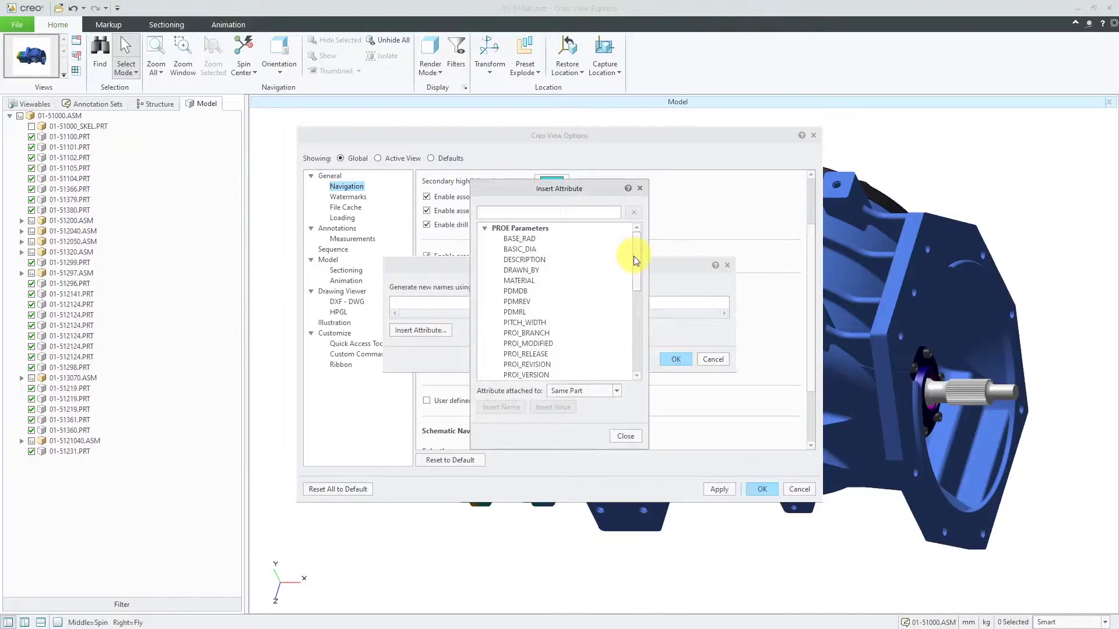
left_click_drag(633, 255, 633, 287)
left_click(557, 302)
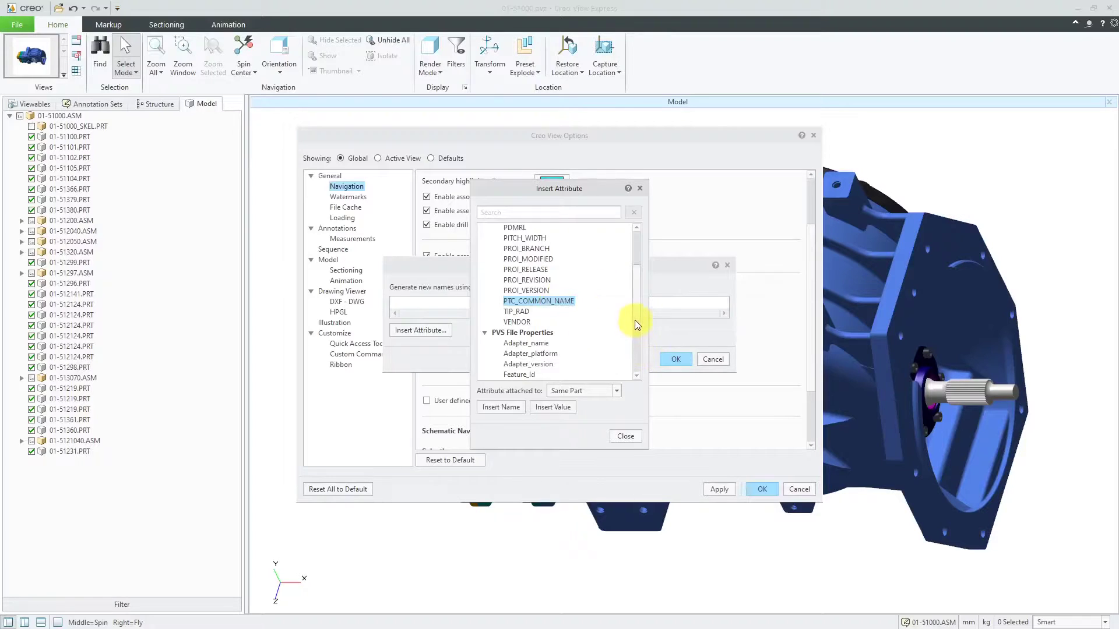
mouse_move(639, 311)
left_mouse_down()
mouse_move(639, 263)
mouse_move(636, 325)
left_mouse_up()
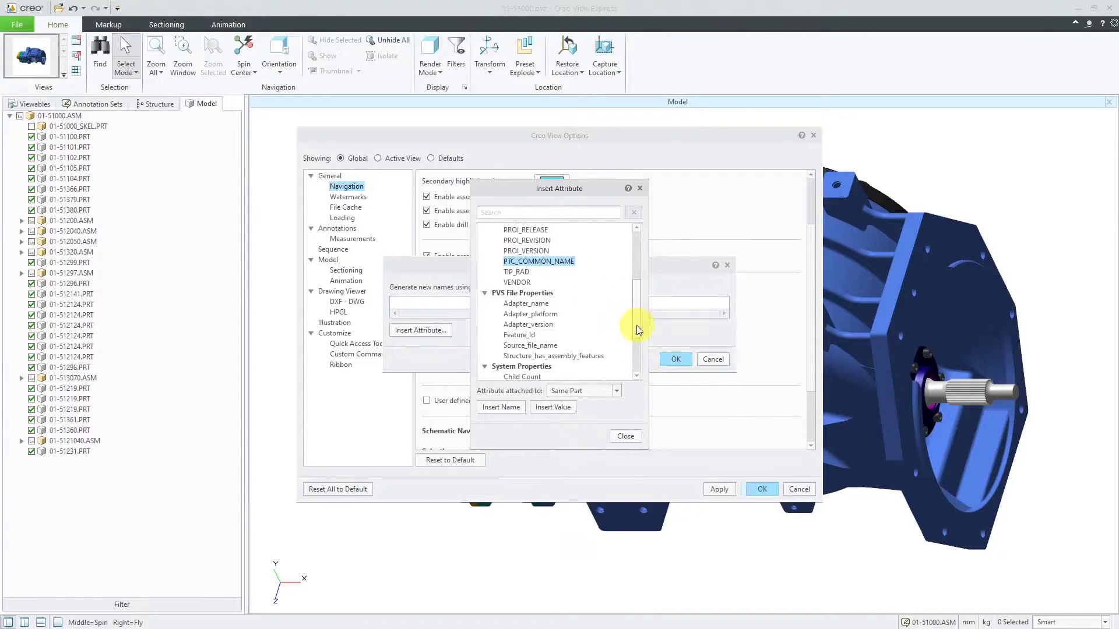
left_click(508, 408)
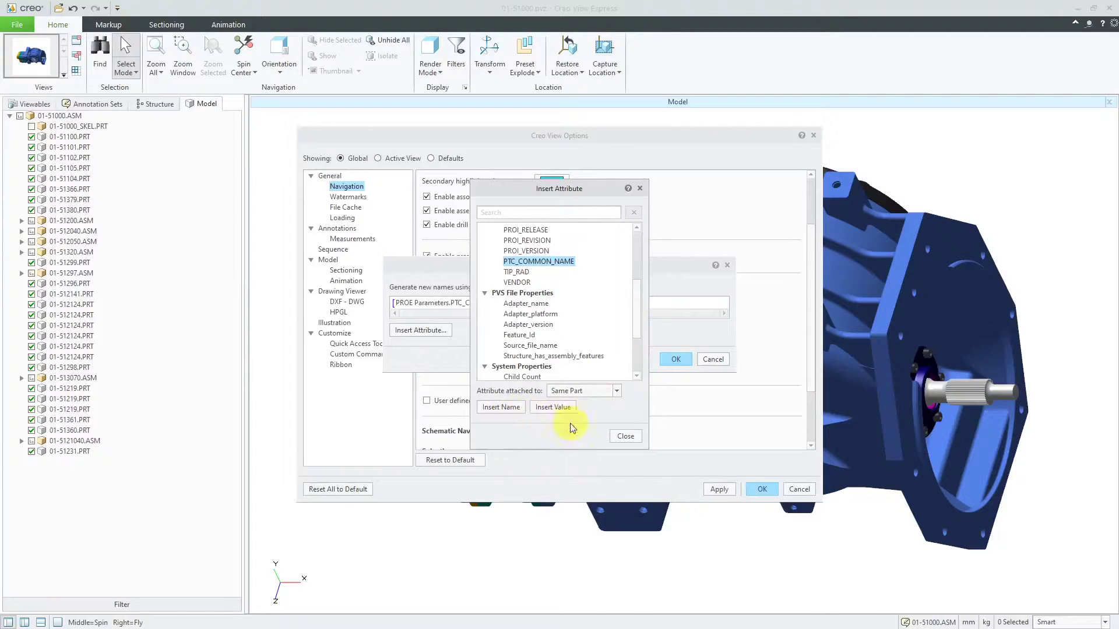
left_click(625, 436)
left_click(678, 359)
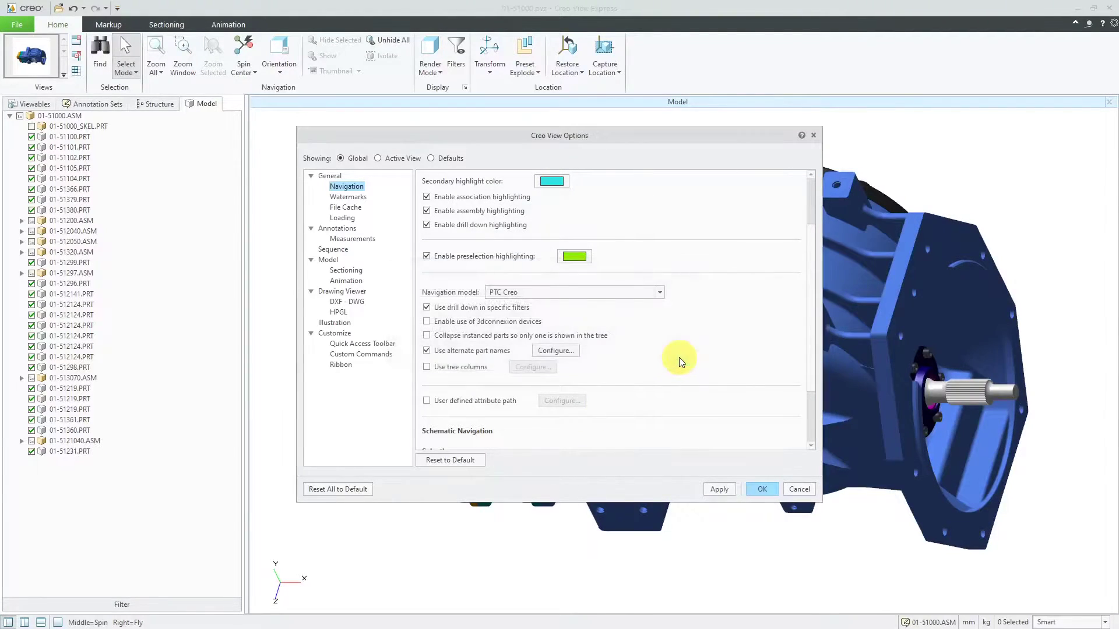
left_click(723, 490)
left_click(159, 102)
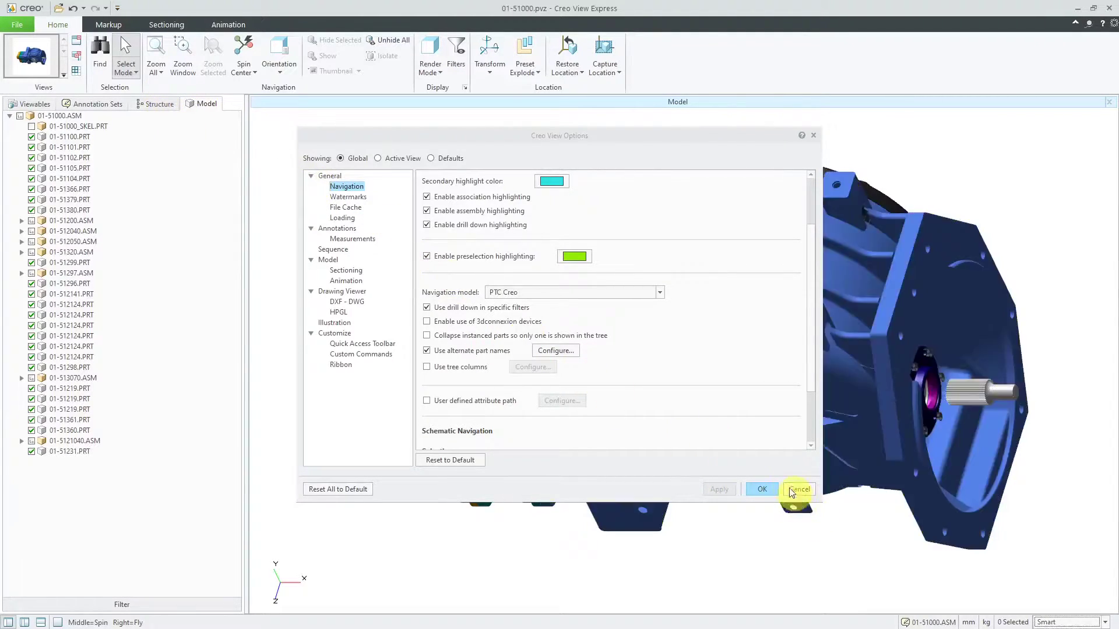
left_click(764, 491)
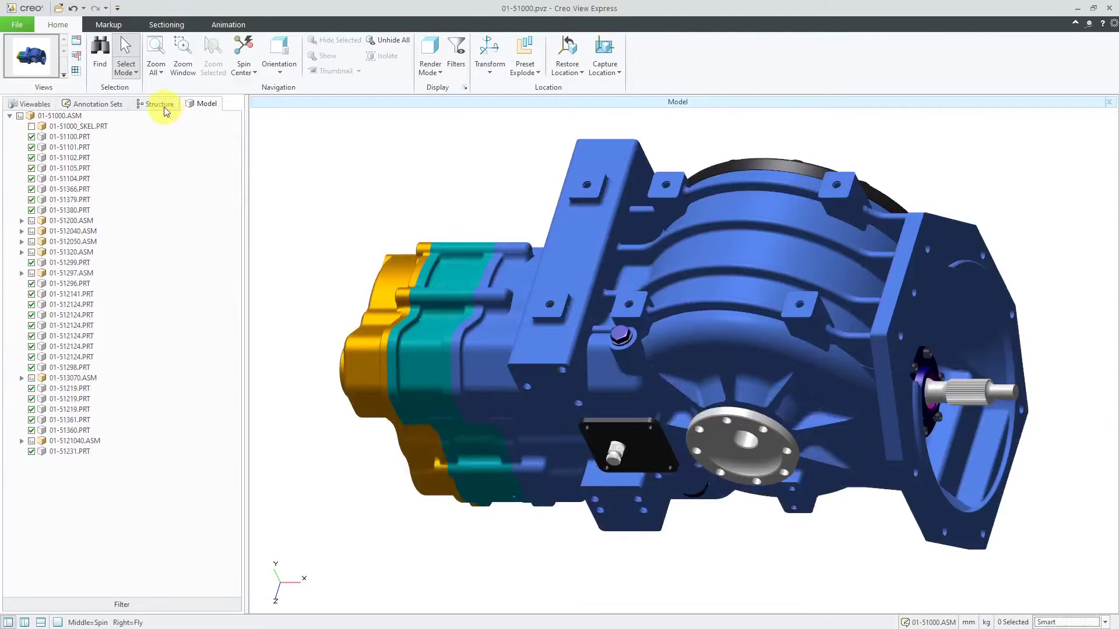
- Check the part names in the assembly's structure tree and return to the model tree
left_click(163, 106)
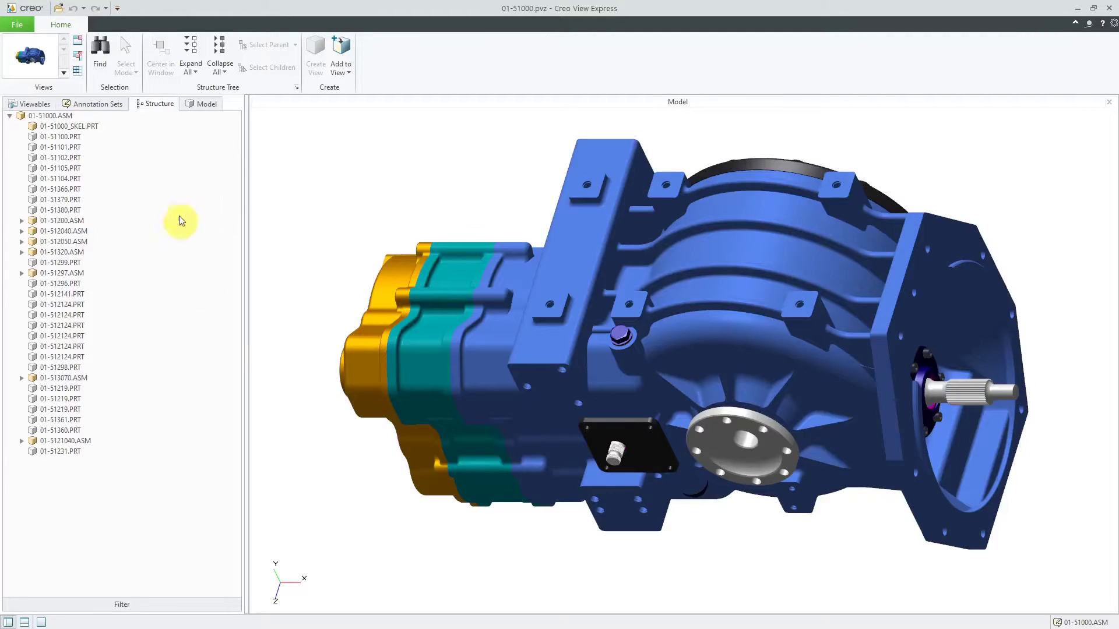
left_click(195, 104)
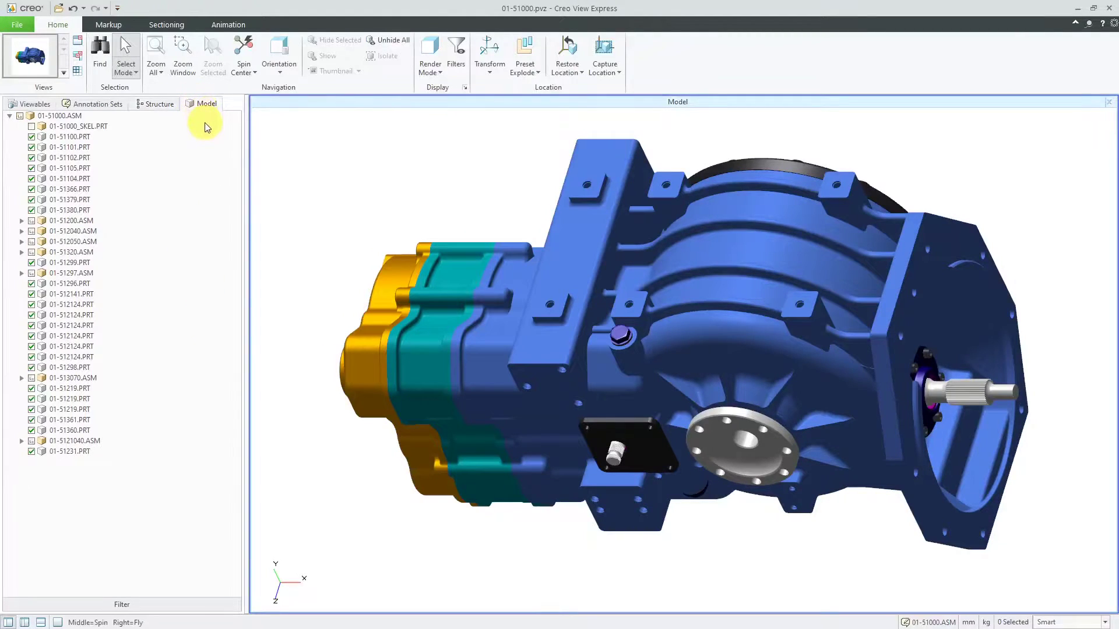
- Enable tree columns in the navigation options, add PTC_COMMON_NAME as a column after Display Name and apply the change
left_click(18, 26)
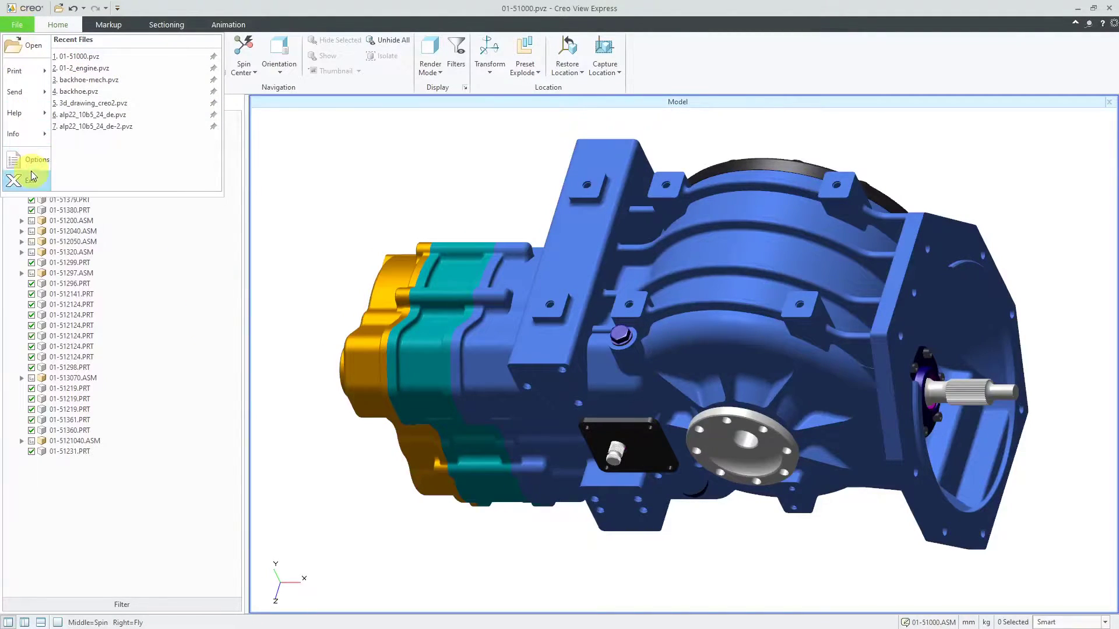
left_click(32, 160)
left_click(347, 186)
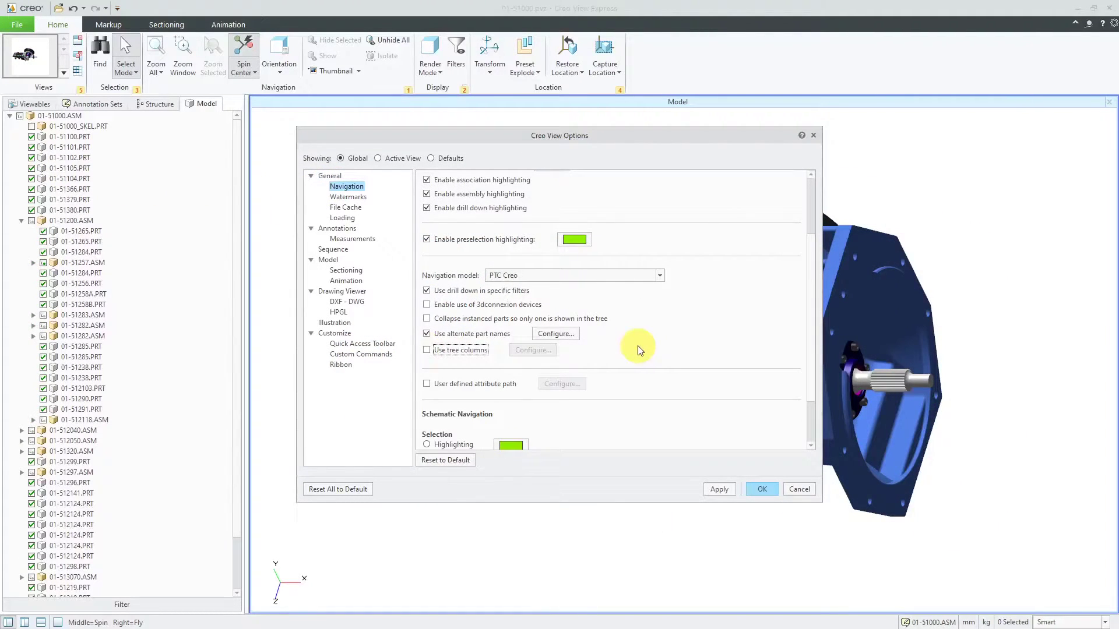
left_click(454, 351)
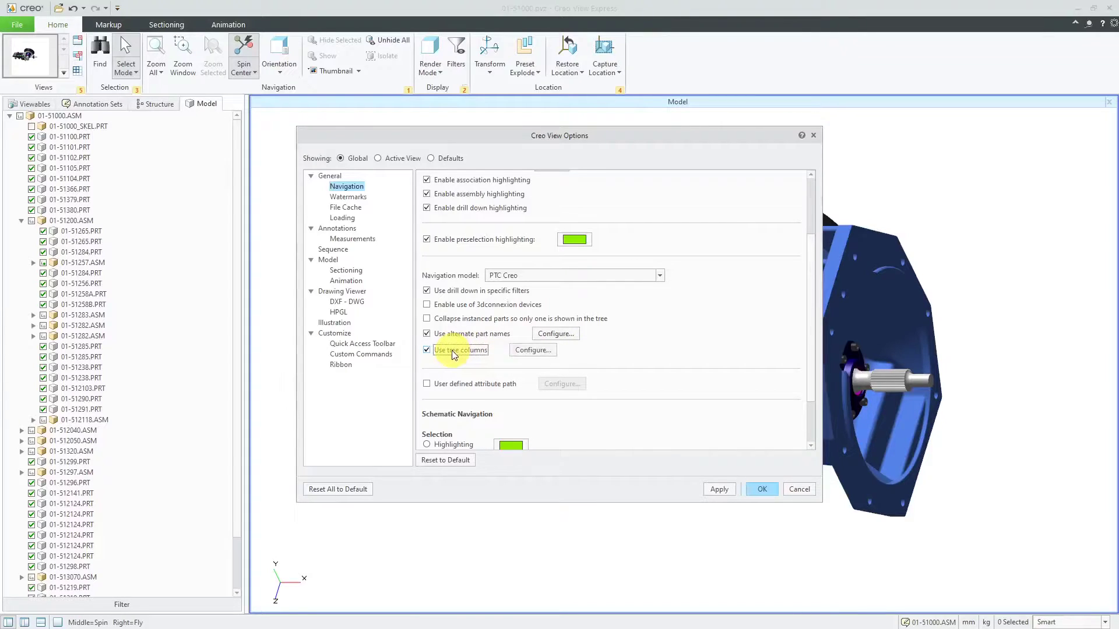
left_click(533, 350)
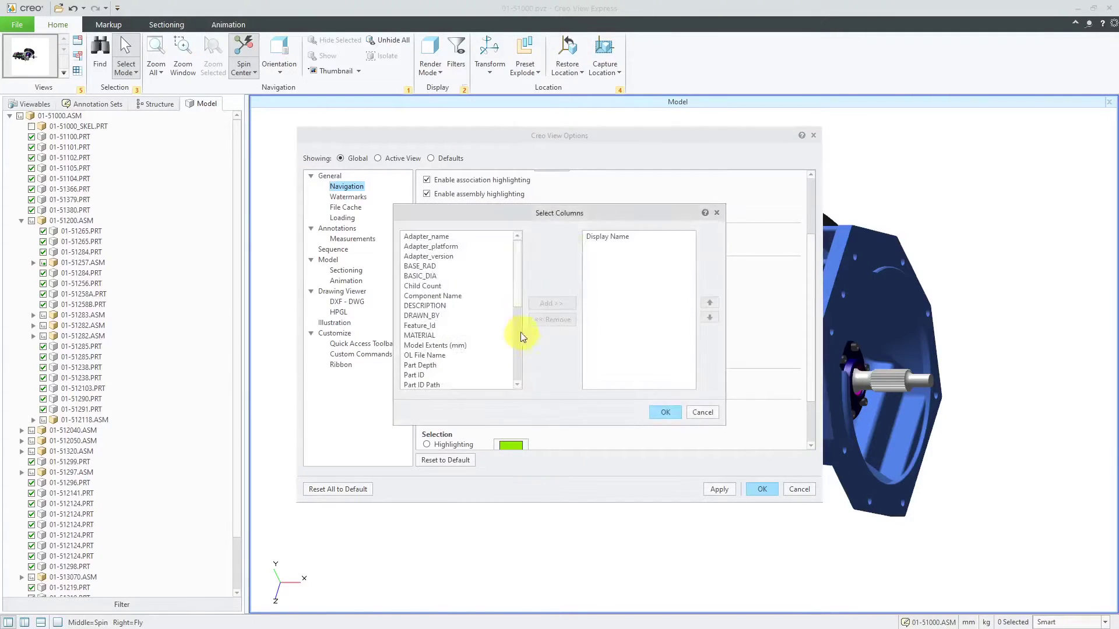
left_click_drag(521, 285, 517, 348)
left_click(470, 355)
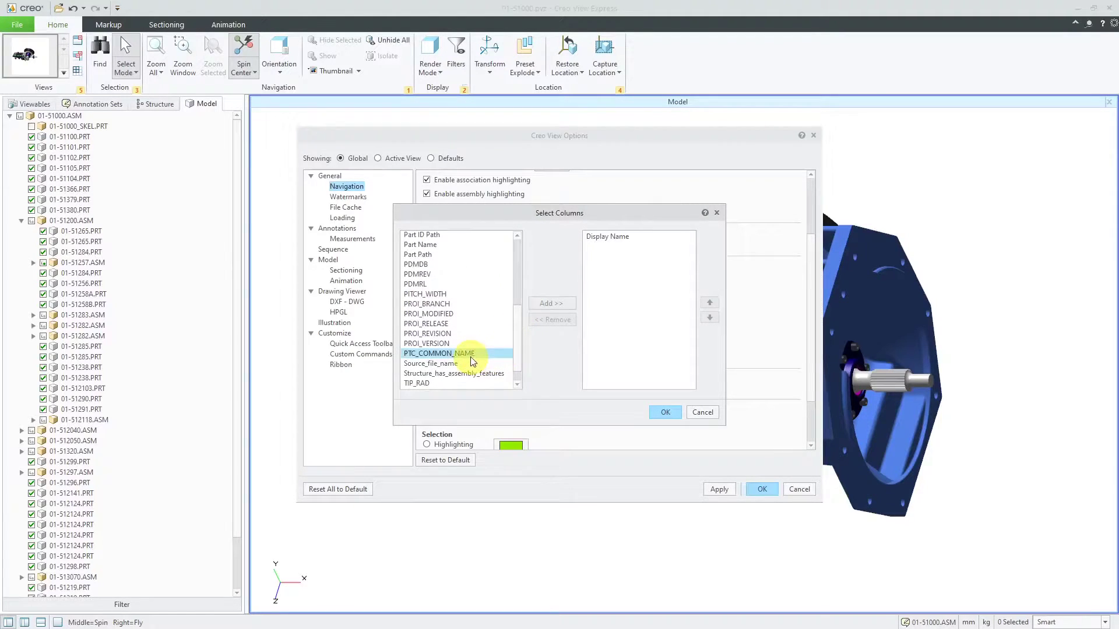
left_click(552, 303)
left_click(665, 413)
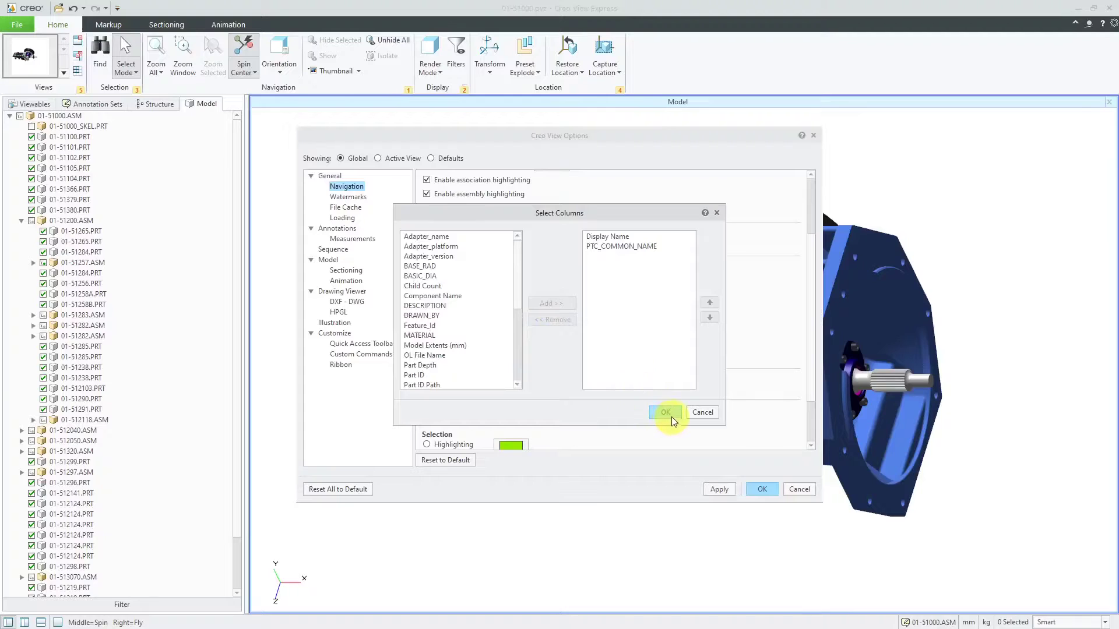
left_click(714, 491)
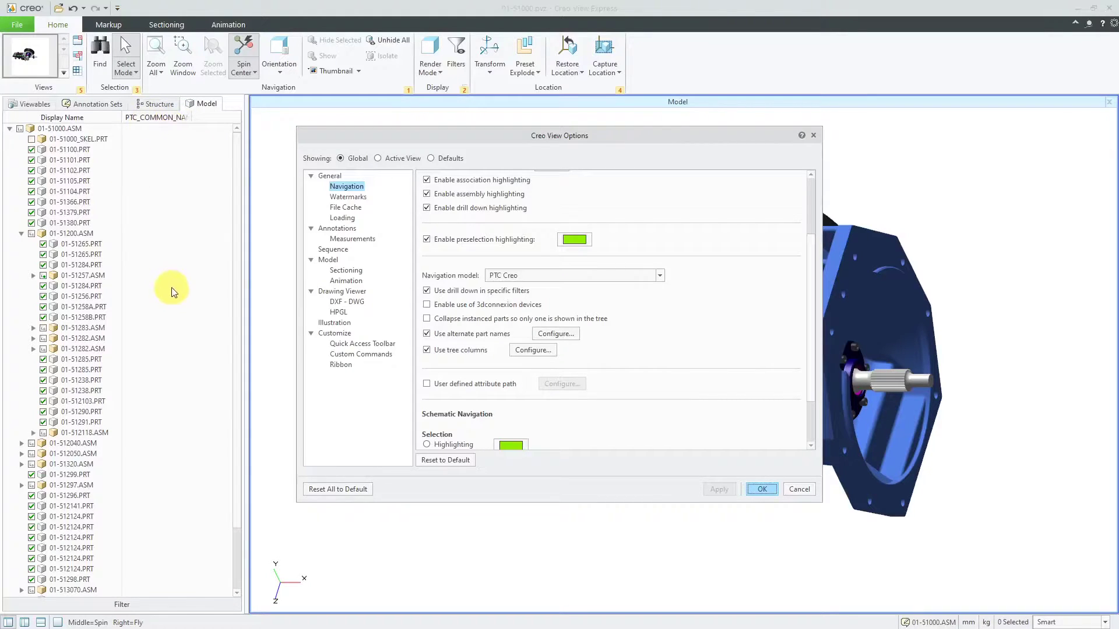
- Review the general and loading options, and choose Autoload all files for loading Creo View data
left_click(330, 176)
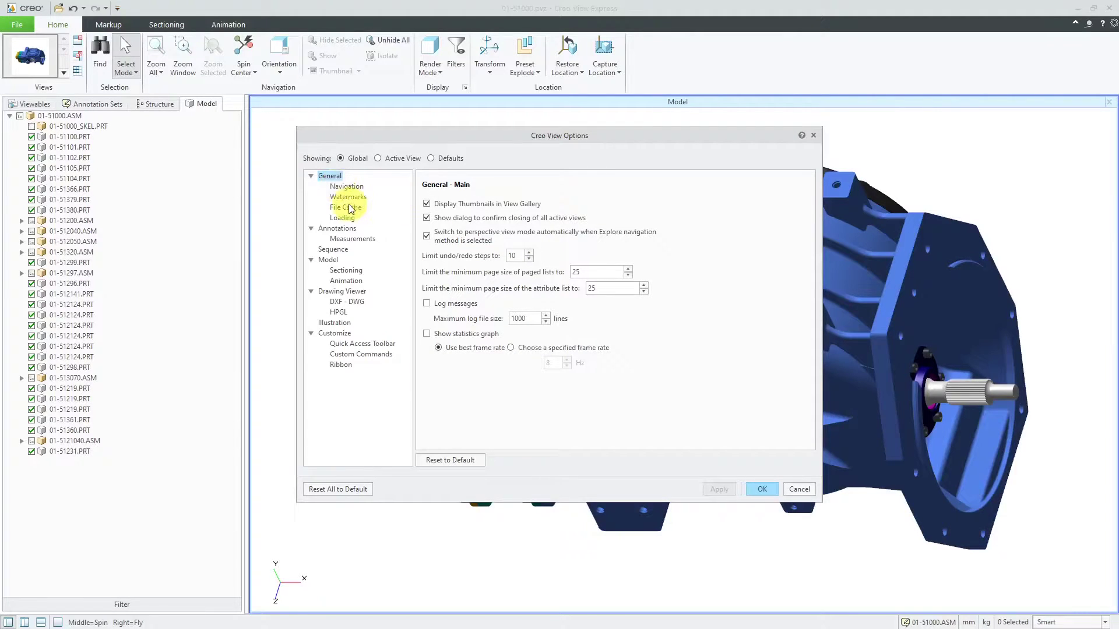
left_click(346, 222)
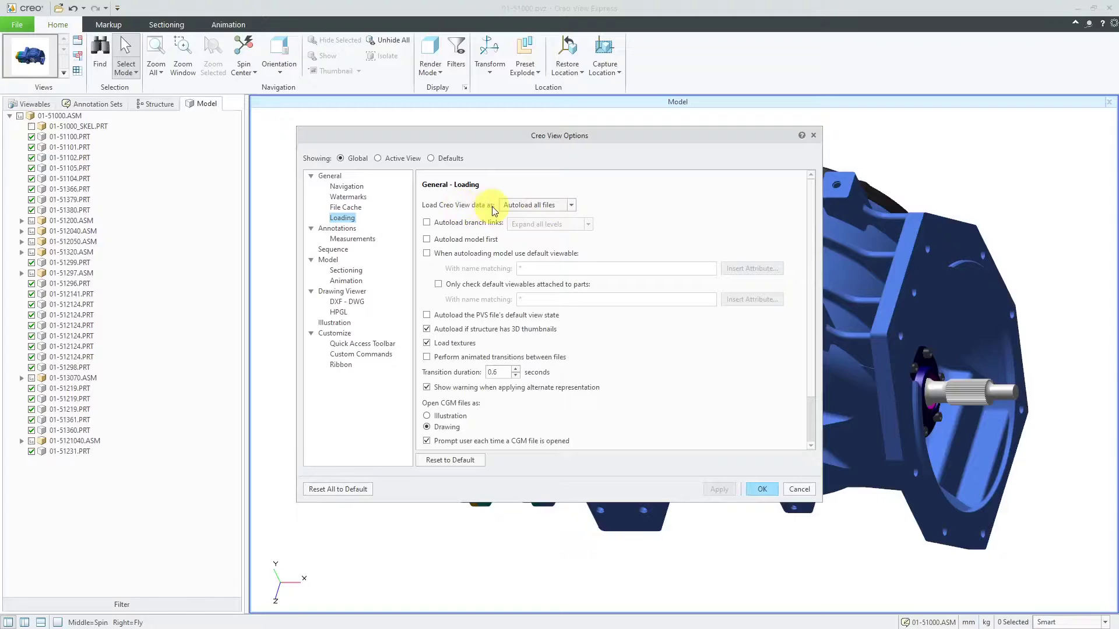
left_click(572, 206)
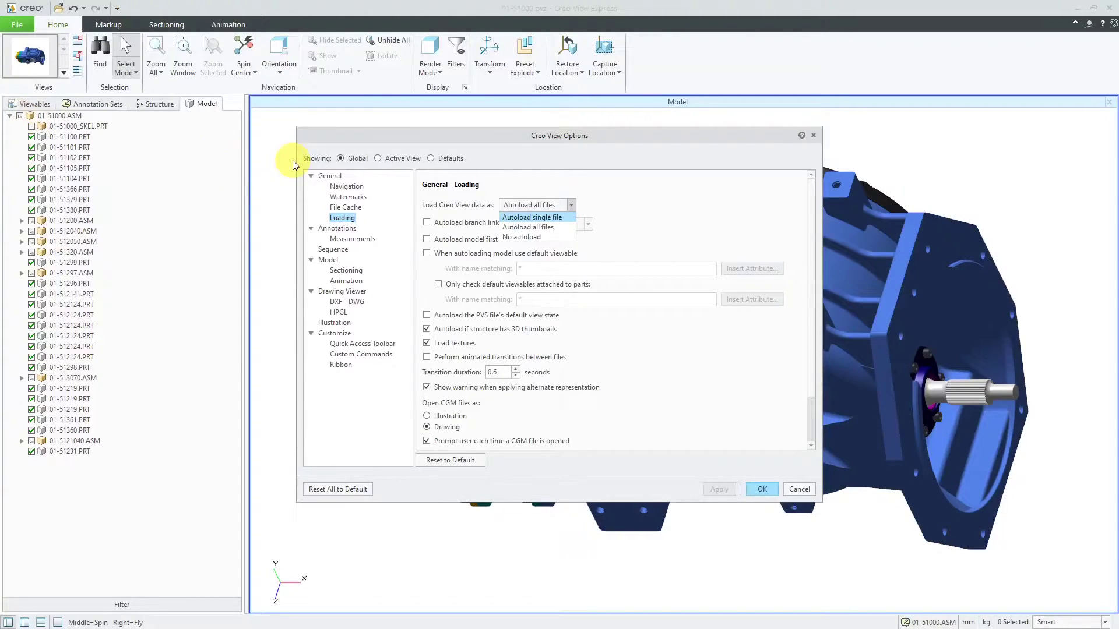
left_click(539, 227)
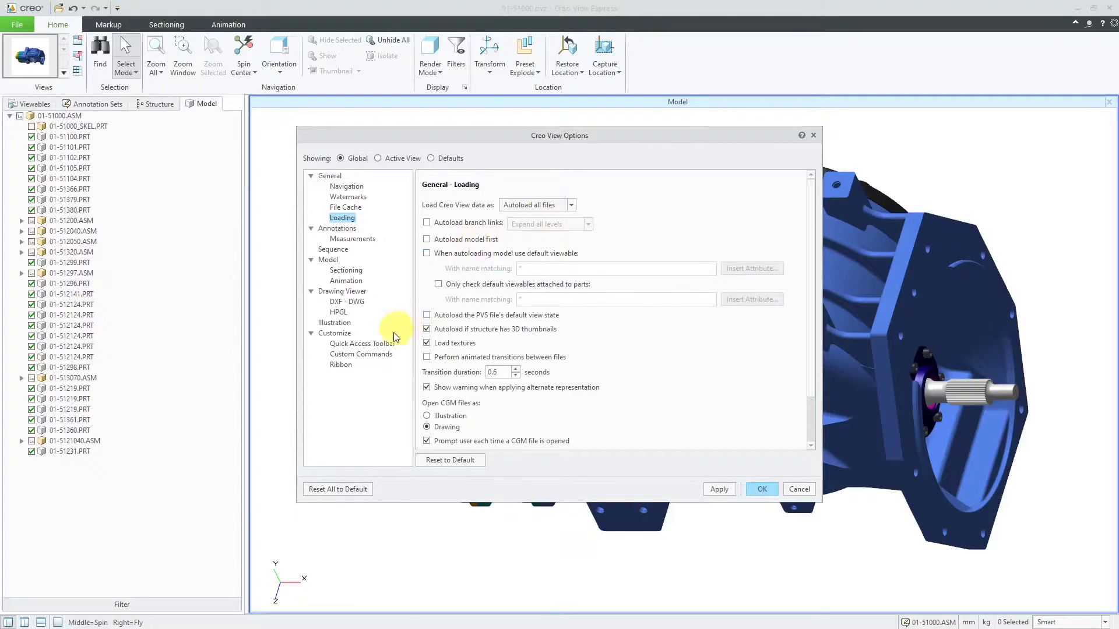
- Open the Quick Access Toolbar customization, try showing the toolbar below the ribbon and move it back above
left_click(354, 344)
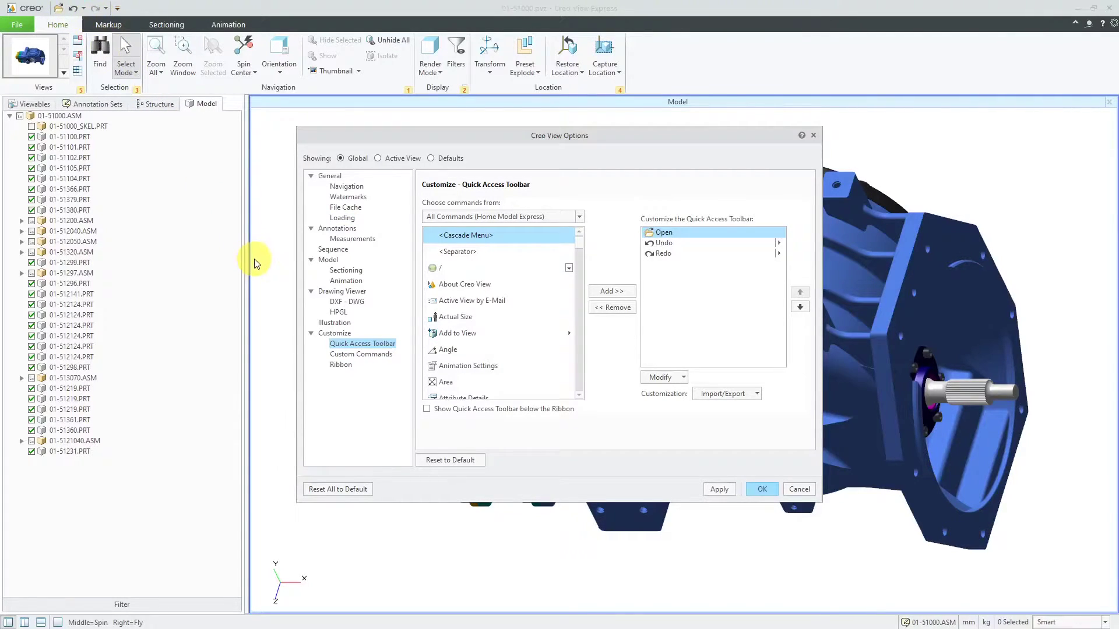
left_click(426, 409)
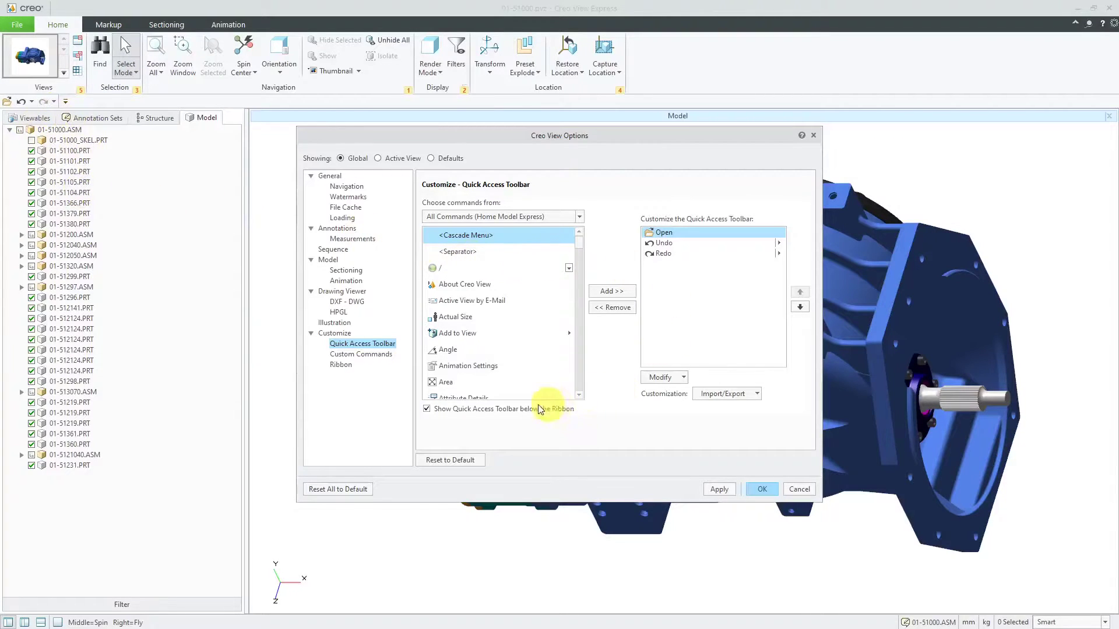
left_click(427, 410)
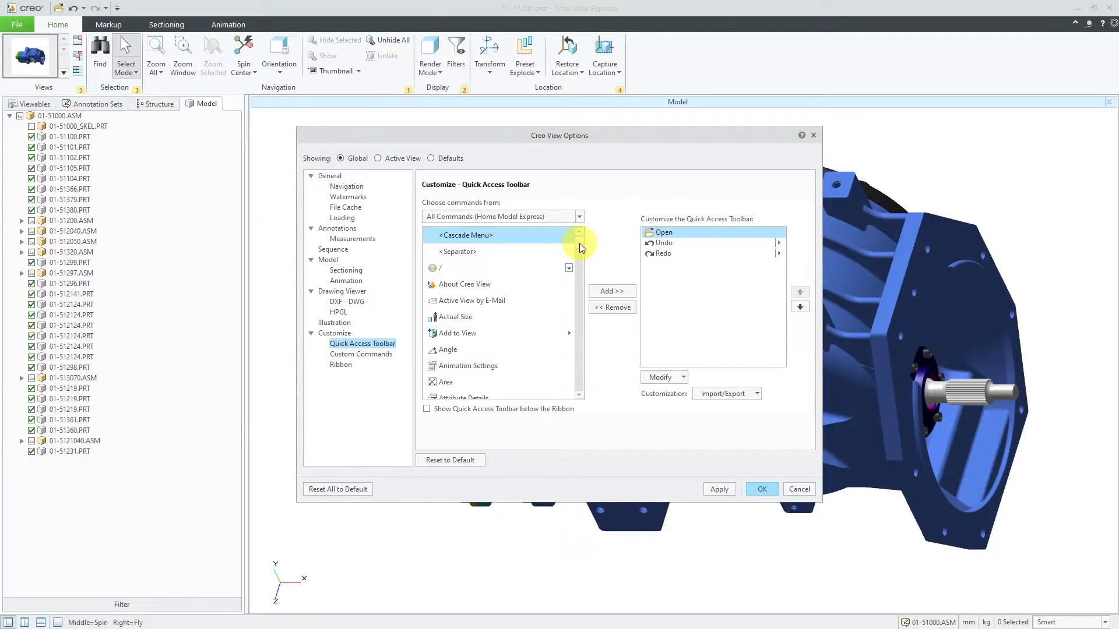
- Add the Options command to the Quick Access Toolbar and place it after Redo
left_click_drag(579, 244, 572, 317)
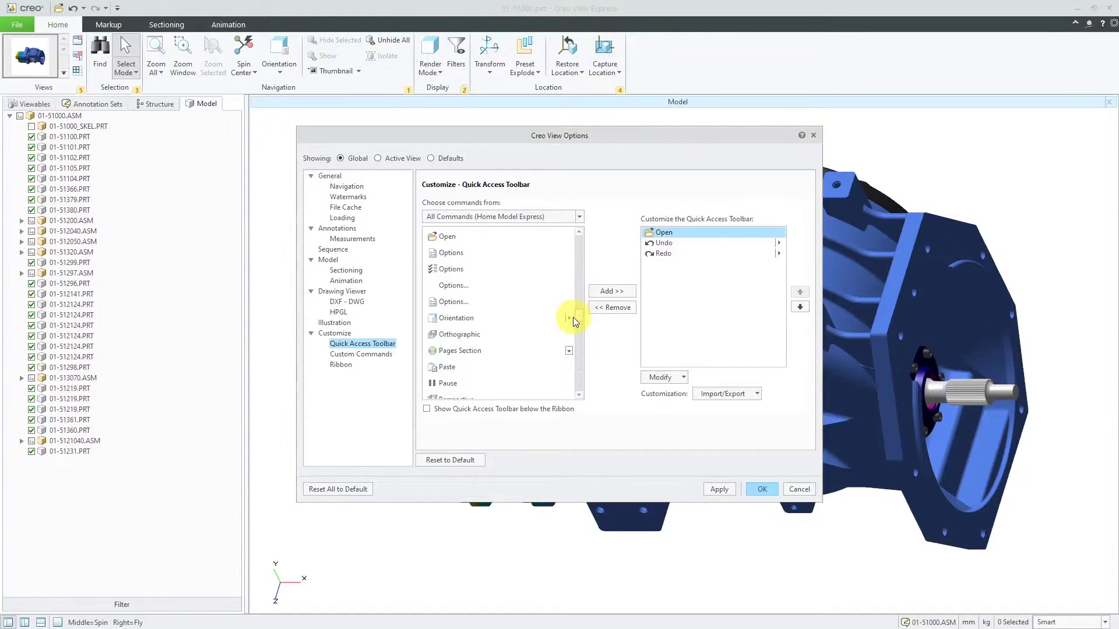
left_click(448, 252)
left_click(609, 292)
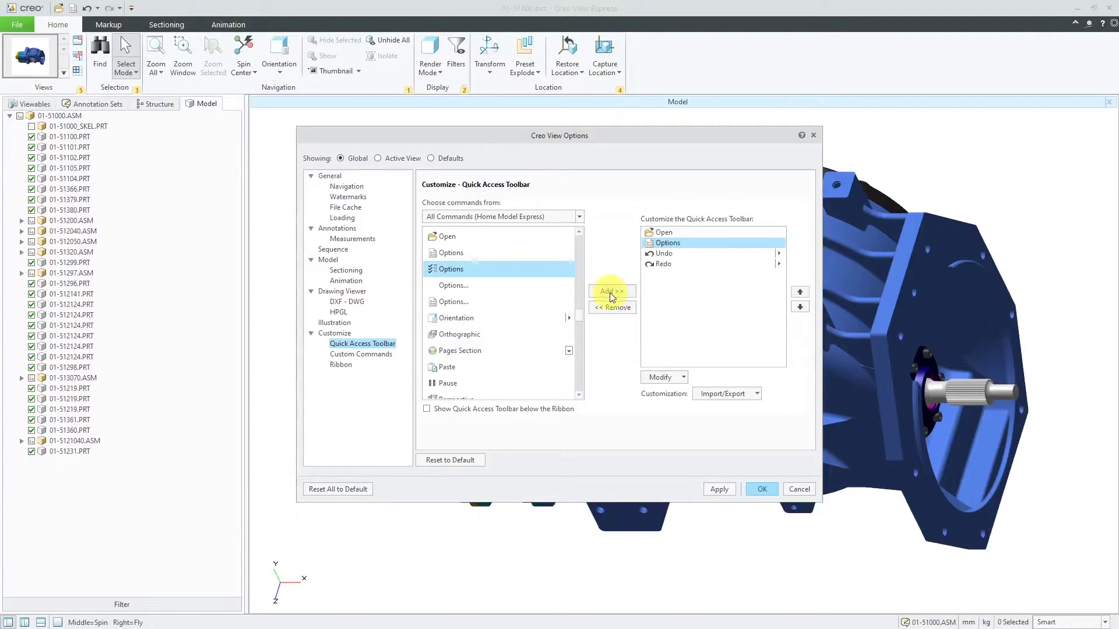
left_click(805, 309)
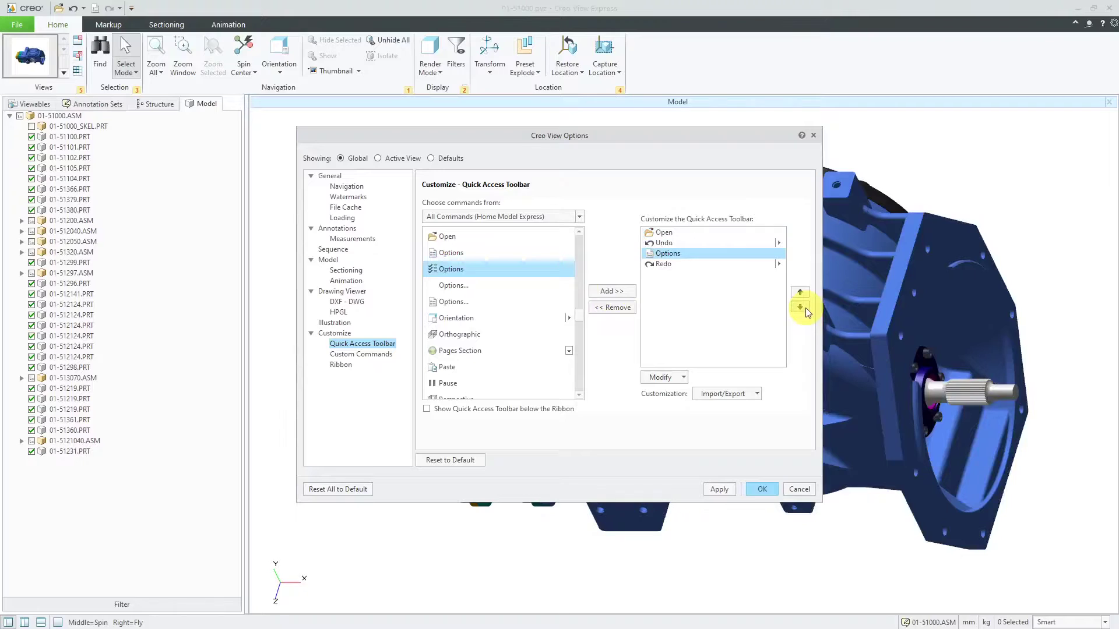
left_click(805, 308)
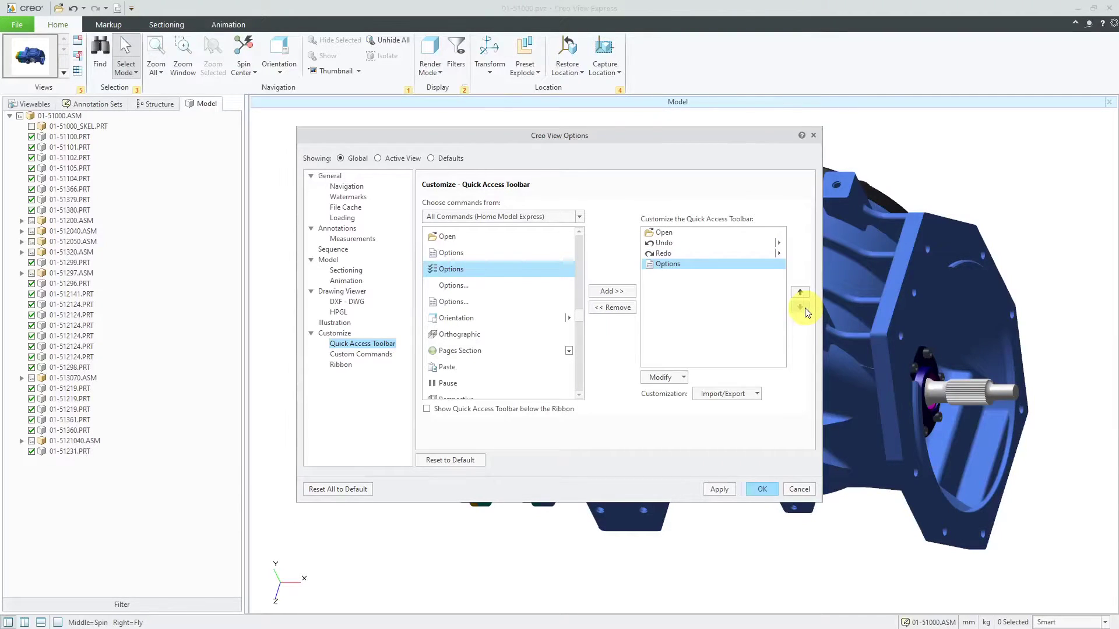
- Add the Note with Leader and View Section commands to the end of the Quick Access Toolbar
scroll(507, 290, "up", 3)
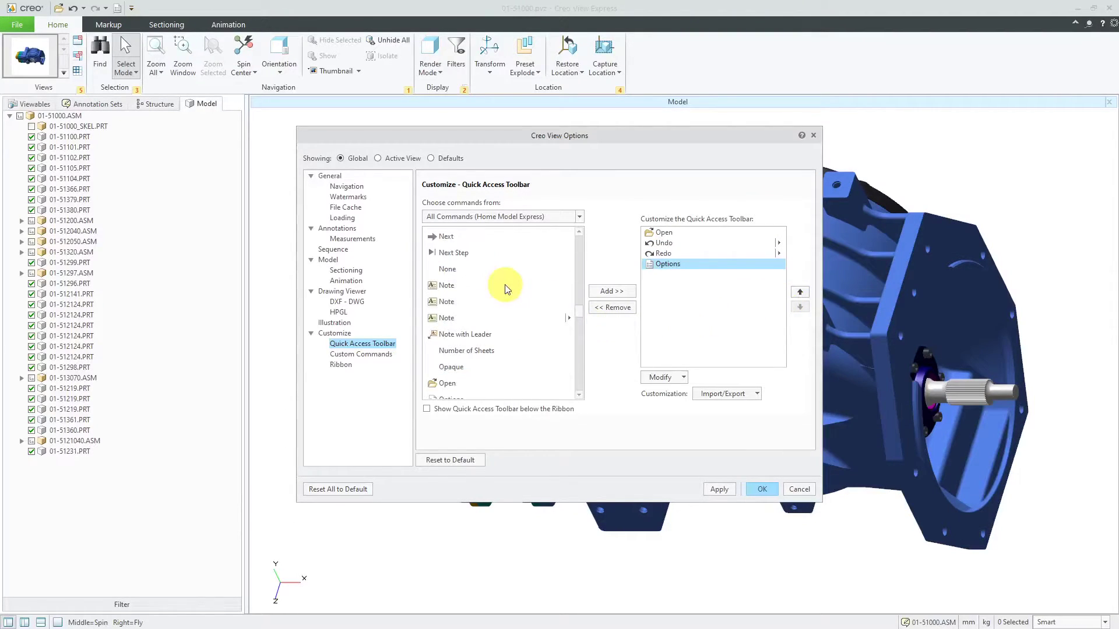
left_click(470, 334)
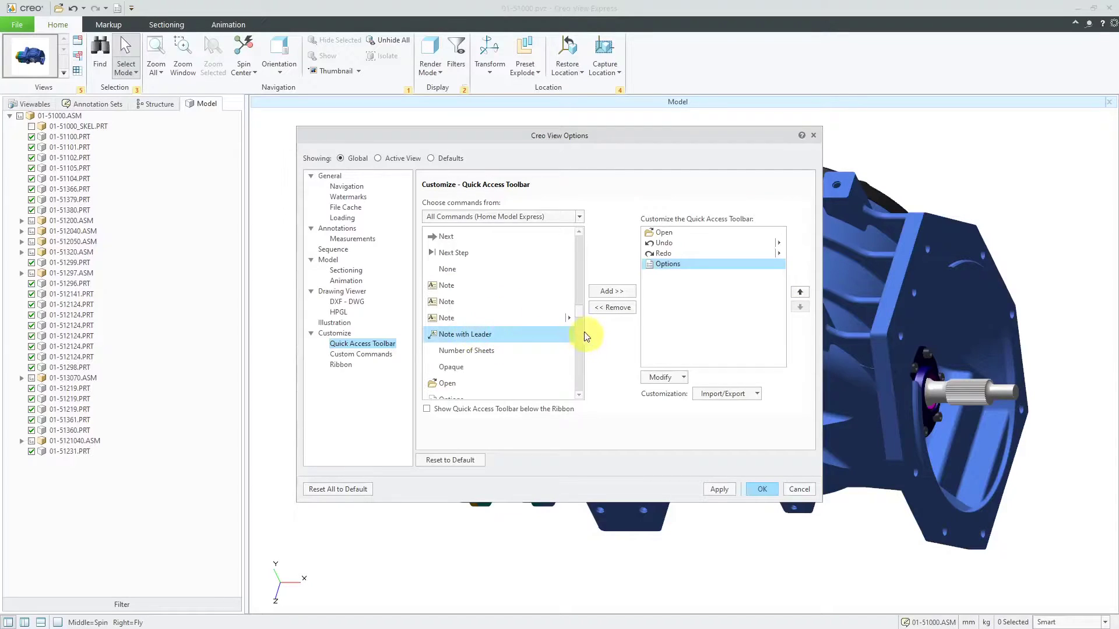
left_click(607, 292)
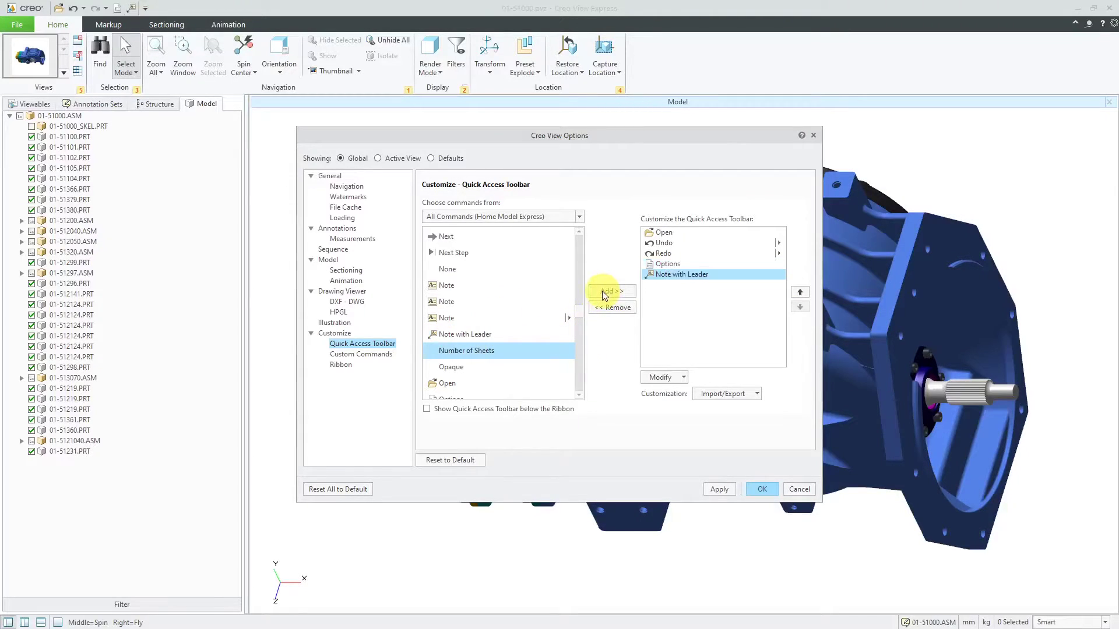
left_click_drag(579, 309, 574, 380)
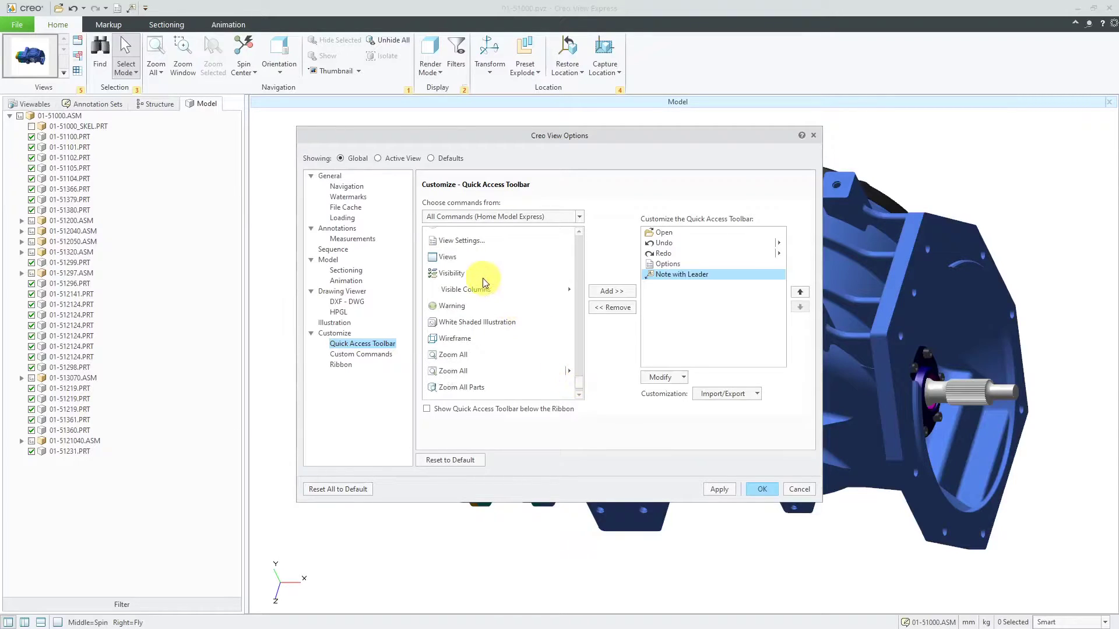
scroll(486, 256, "up", 2)
left_click(463, 292)
left_click(610, 291)
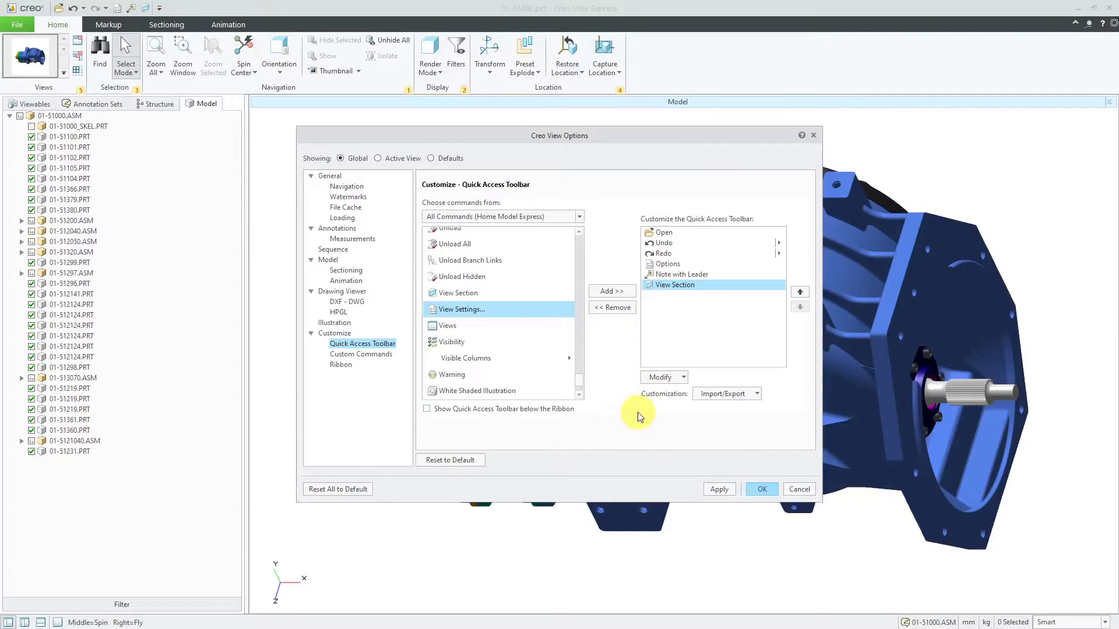
- Open the Ribbon customization, switch to the default options and apply the pending global settings
left_click(342, 366)
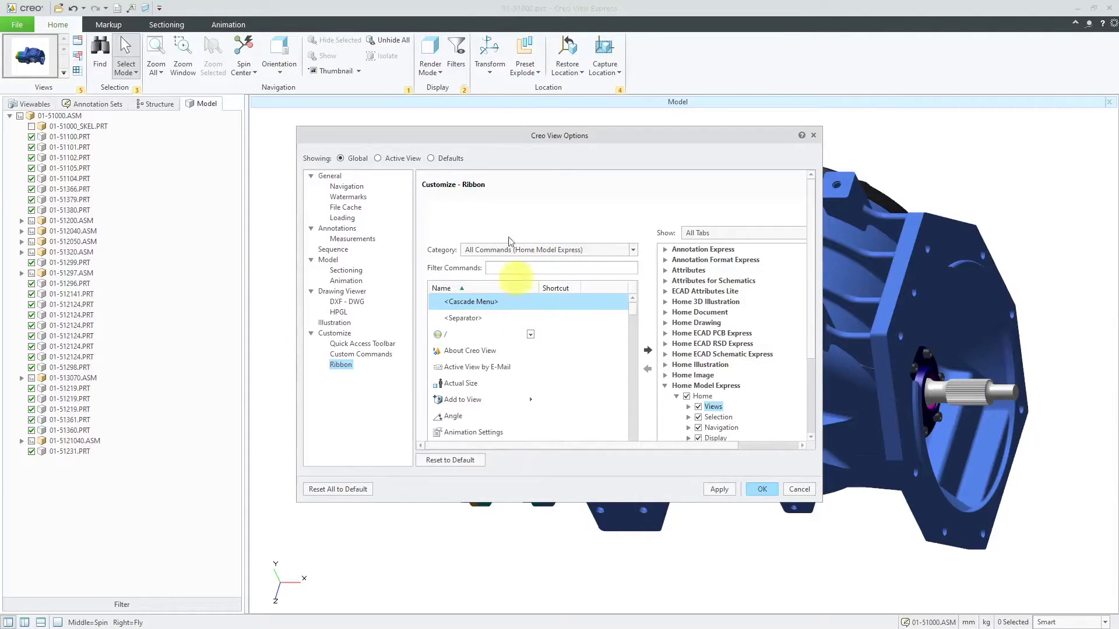
left_click(449, 162)
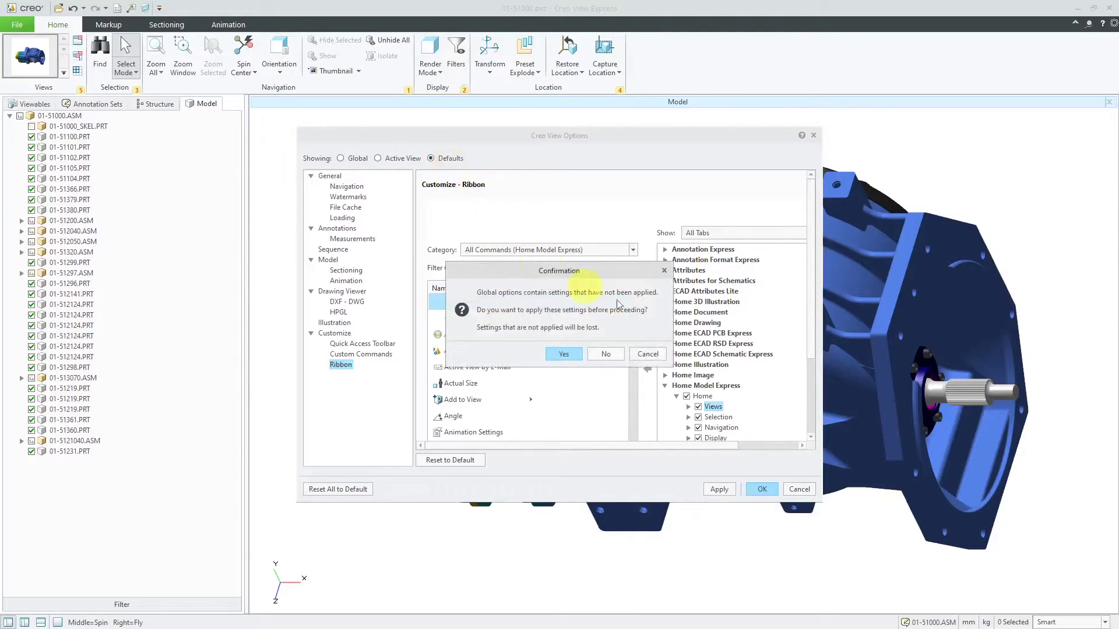
left_click(570, 355)
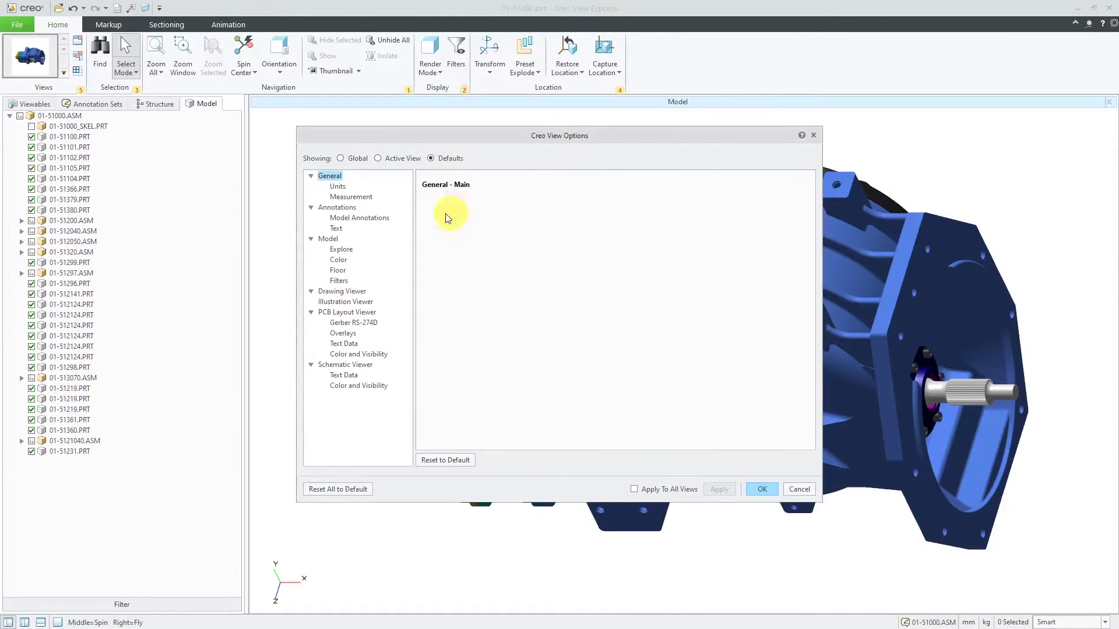
- Set the default units to match the original file without an alert message, and choose Inch for the MCAD and ECAD lengths
left_click(338, 187)
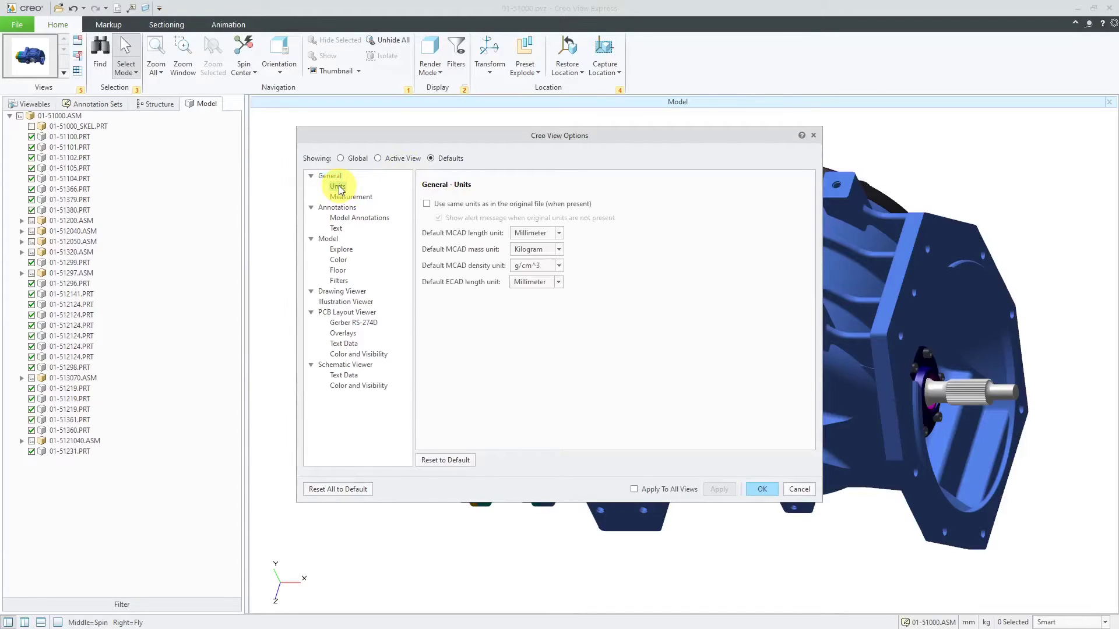
left_click(427, 204)
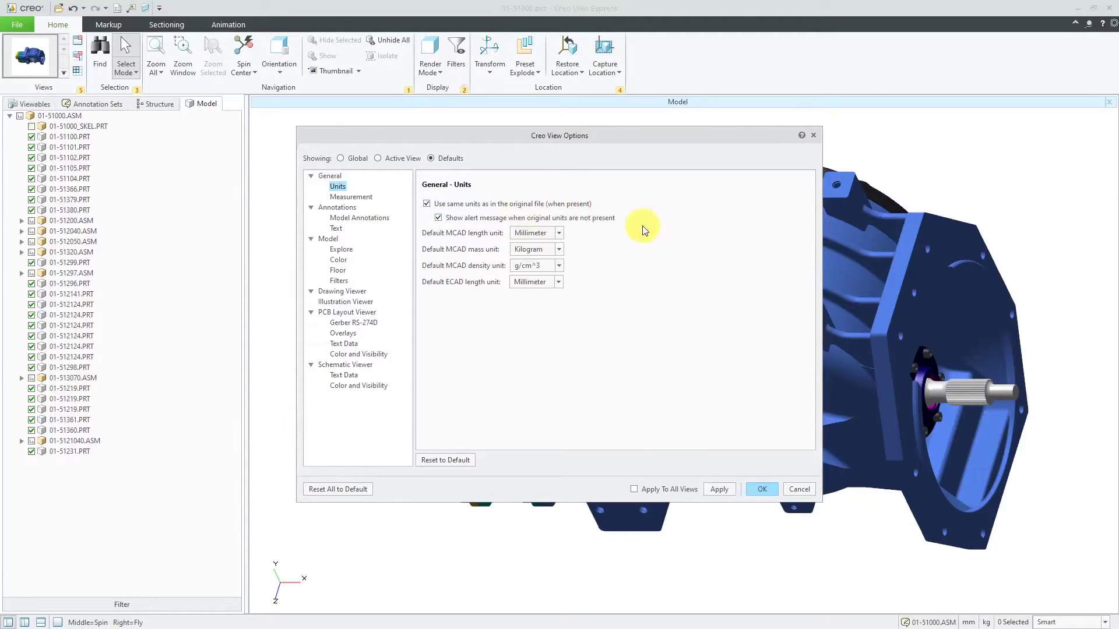
left_click(438, 218)
left_click(559, 234)
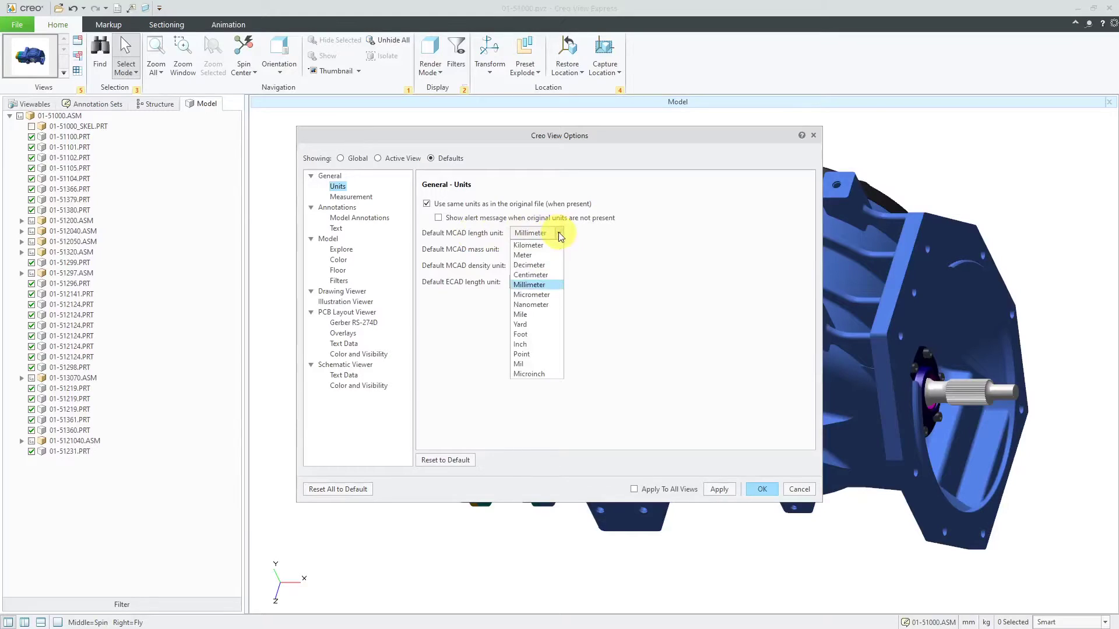
left_click(537, 344)
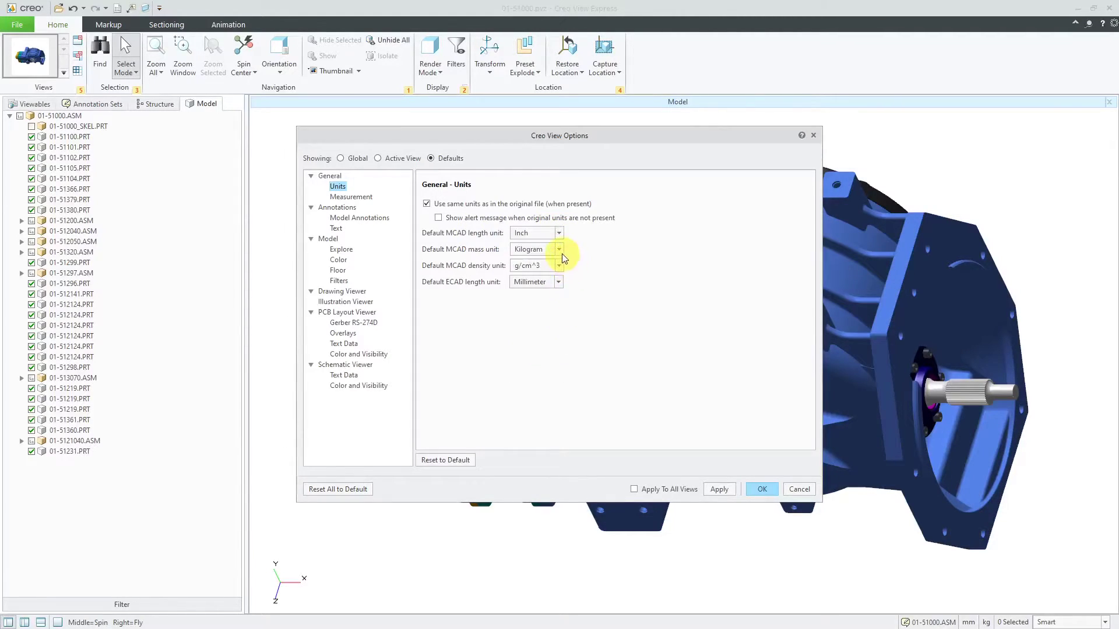
left_click(559, 286)
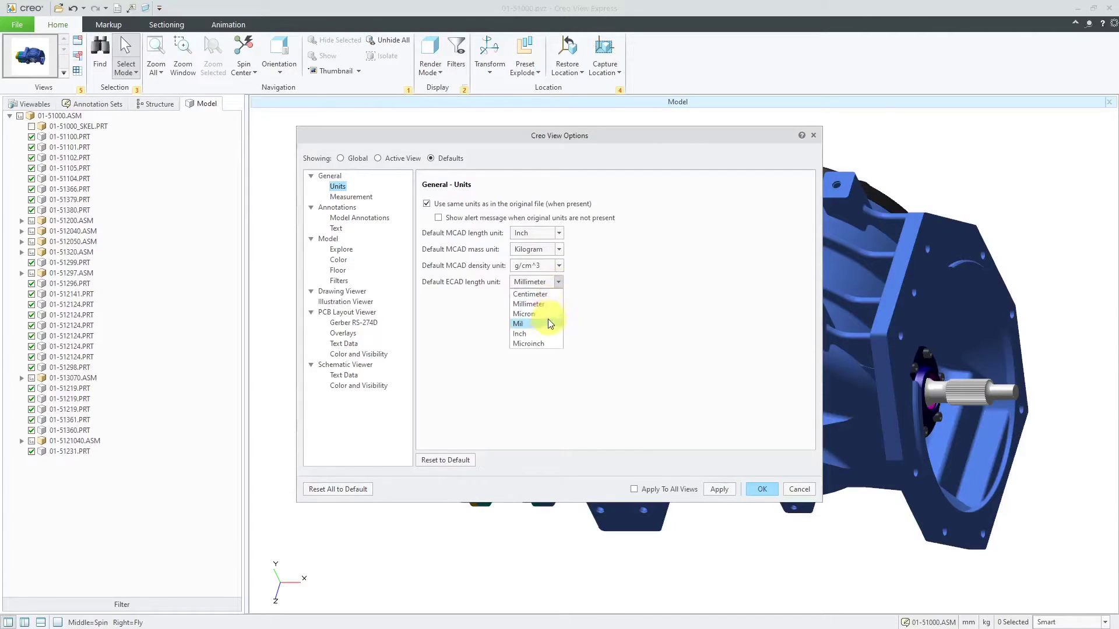
left_click(542, 333)
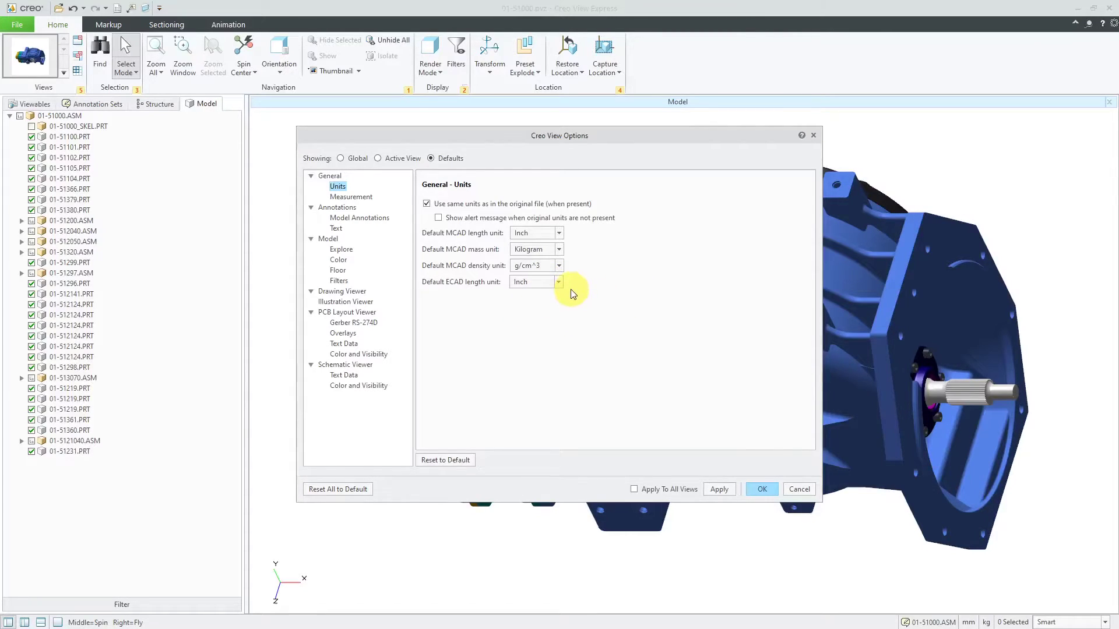
- Check the default measurement precision, display and decimal place options, and apply the default settings
left_click(358, 198)
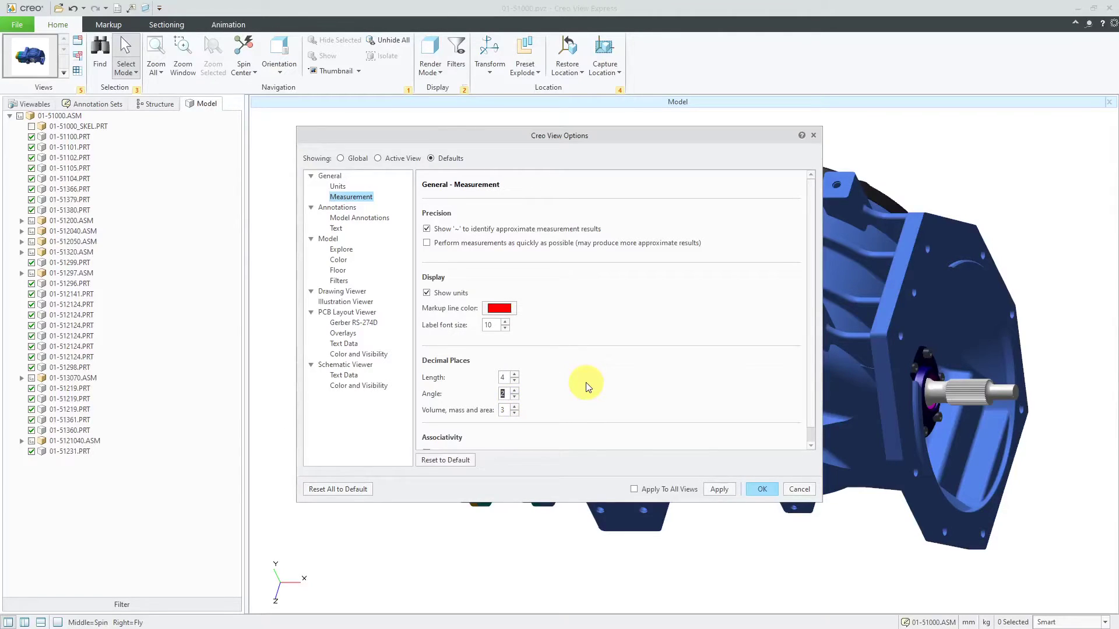
left_click(719, 488)
- Review the model filters in the default options and for the active view, closing the options each time
left_click(338, 280)
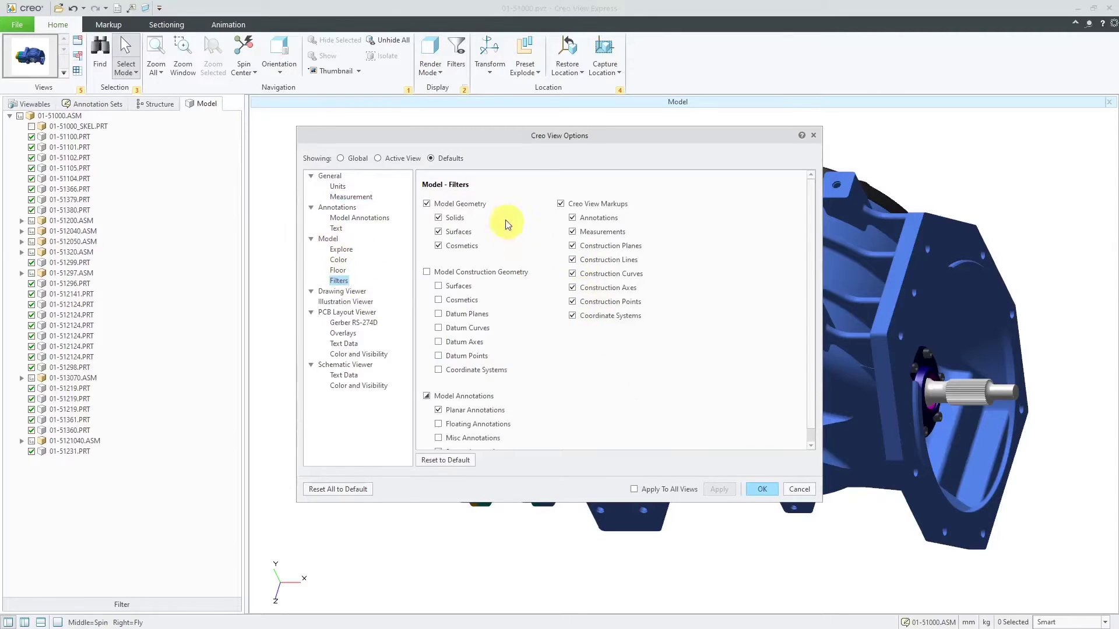
scroll(605, 384, "down", 1)
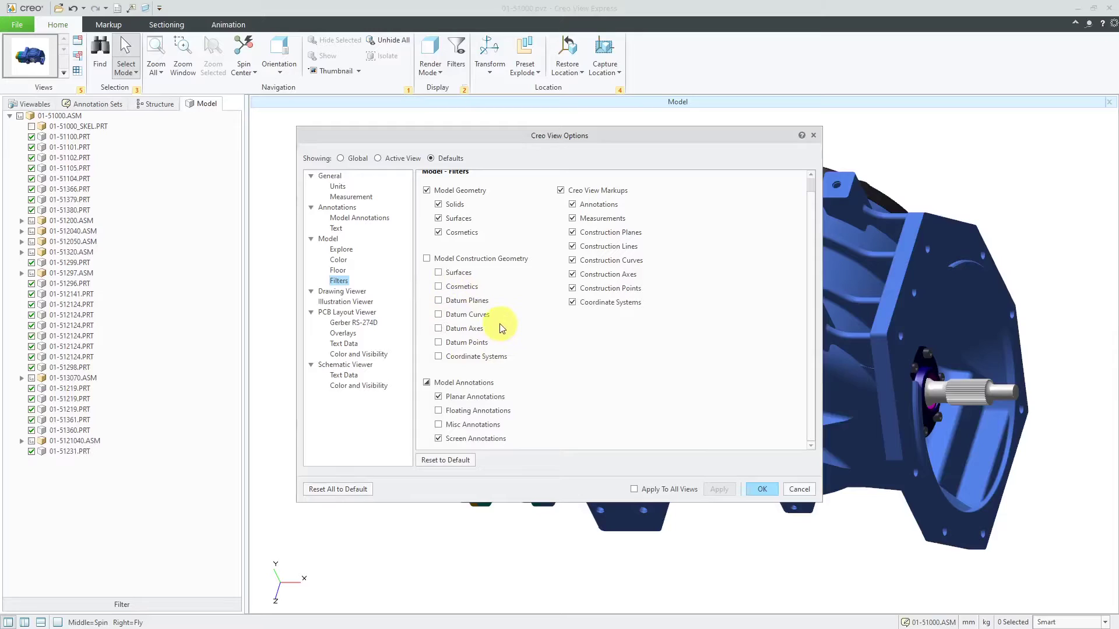
scroll(499, 324, "up", 1)
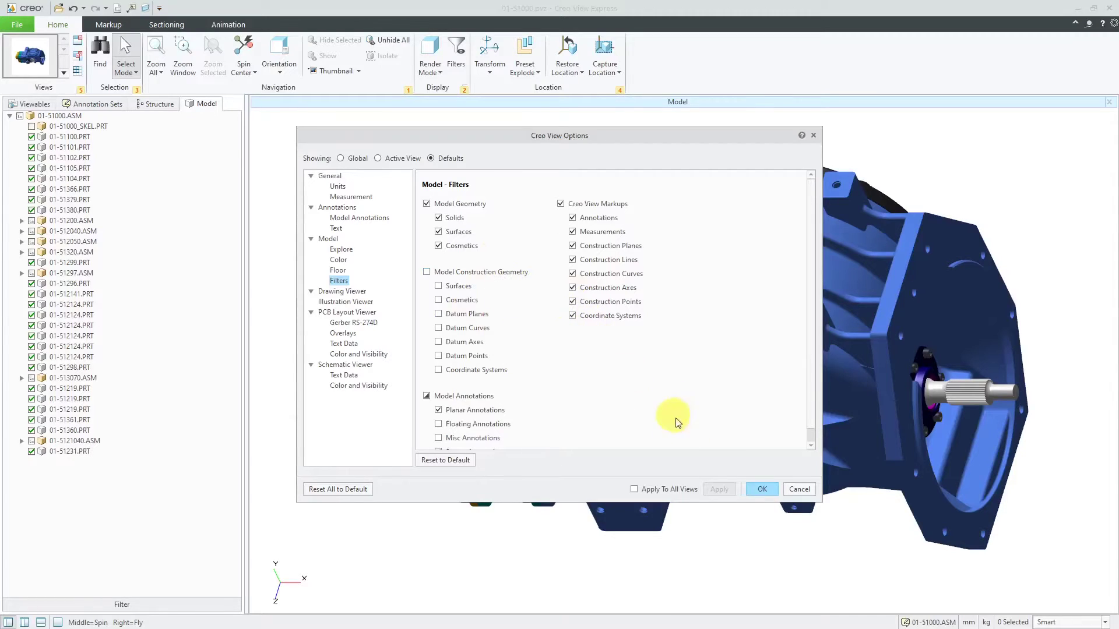
left_click(762, 489)
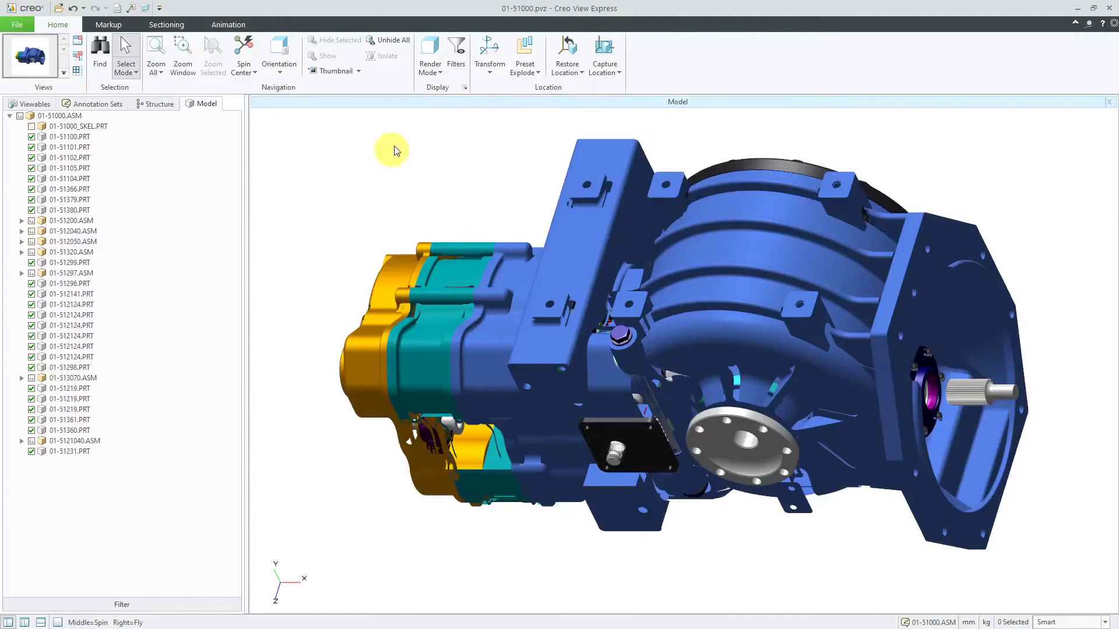
left_click(457, 58)
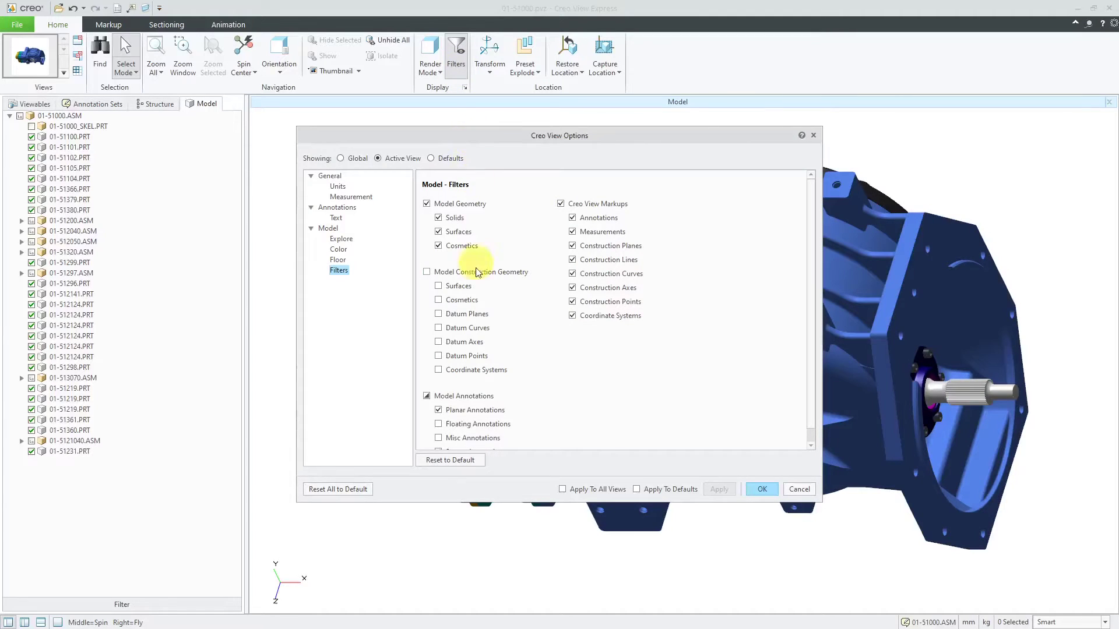
scroll(542, 359, "down", 1)
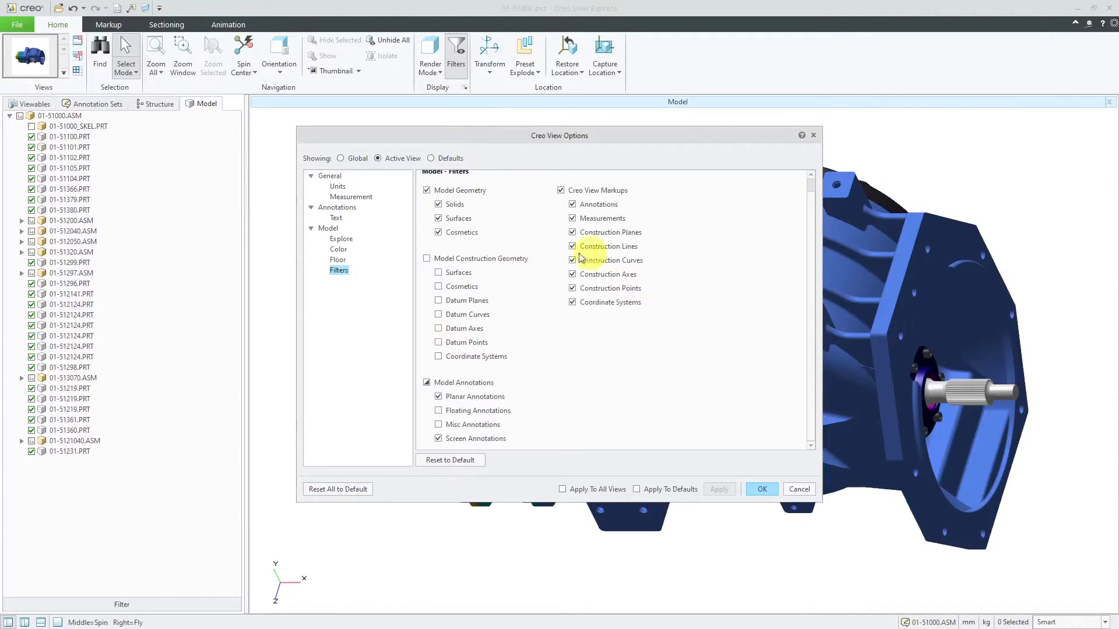
left_click(762, 490)
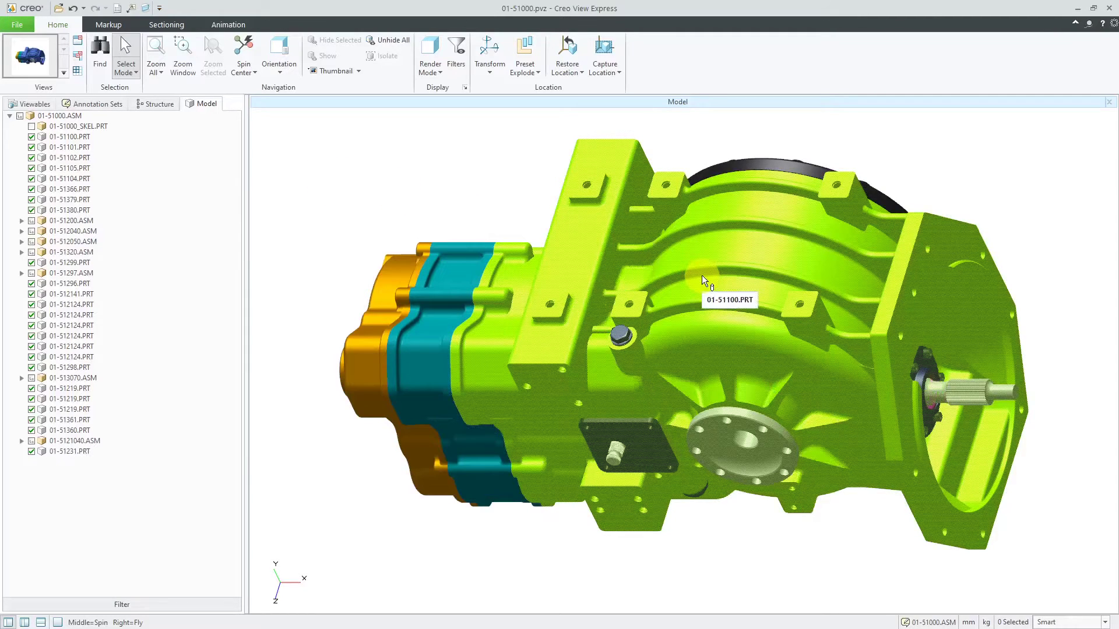
- Try selecting the main housing and the round output flange with its parent assembly 01-51200.ASM, clearing each selection
left_click(701, 275)
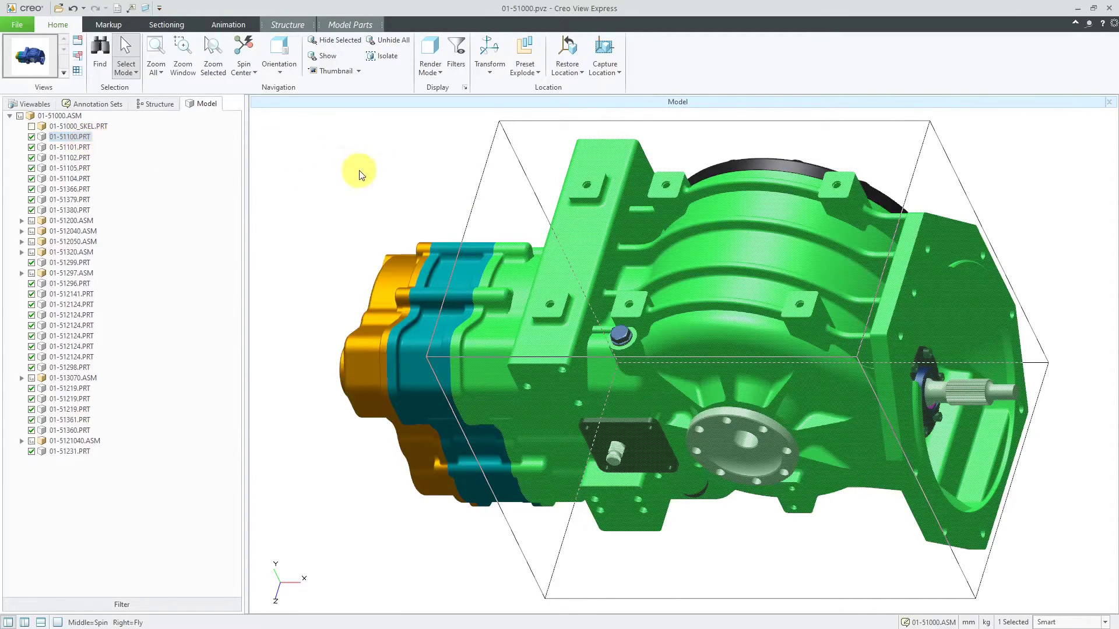
left_click(359, 172)
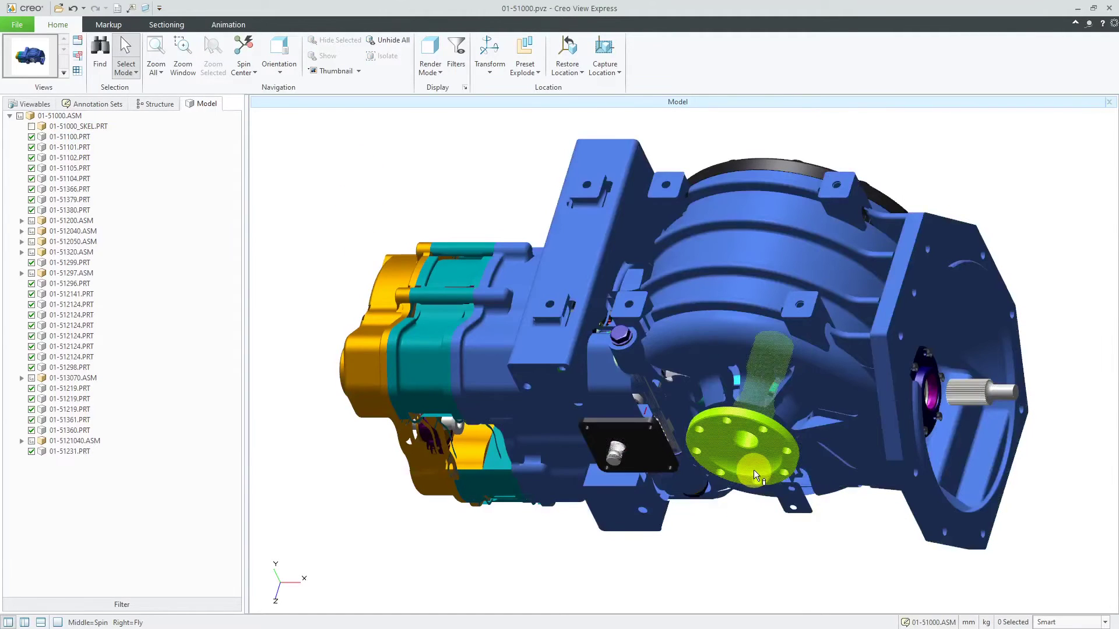
left_click(754, 469)
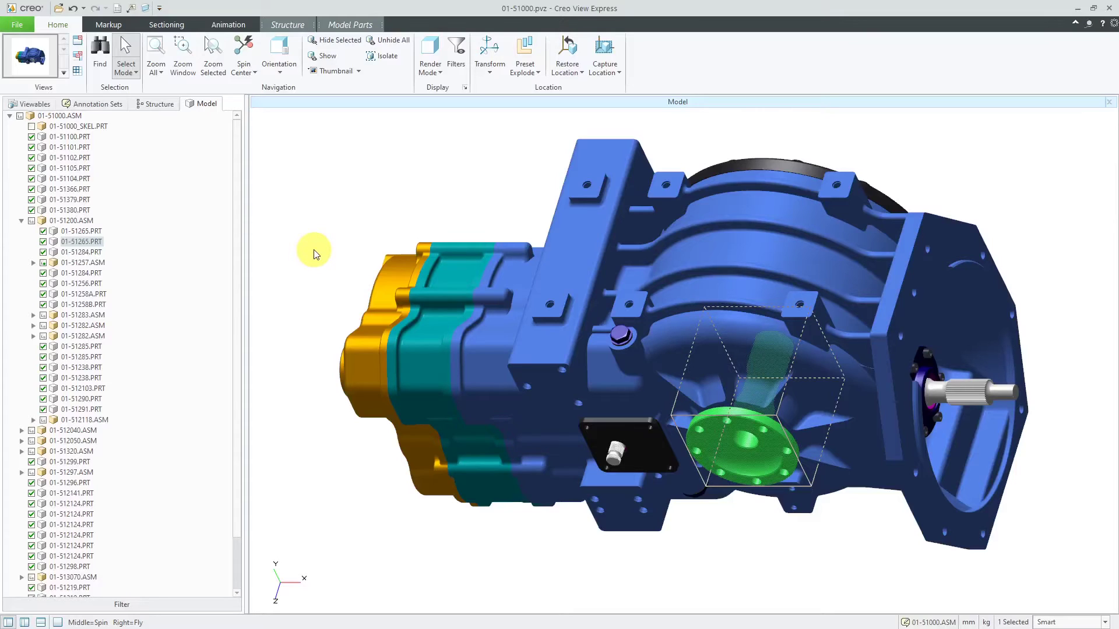
key("Left")
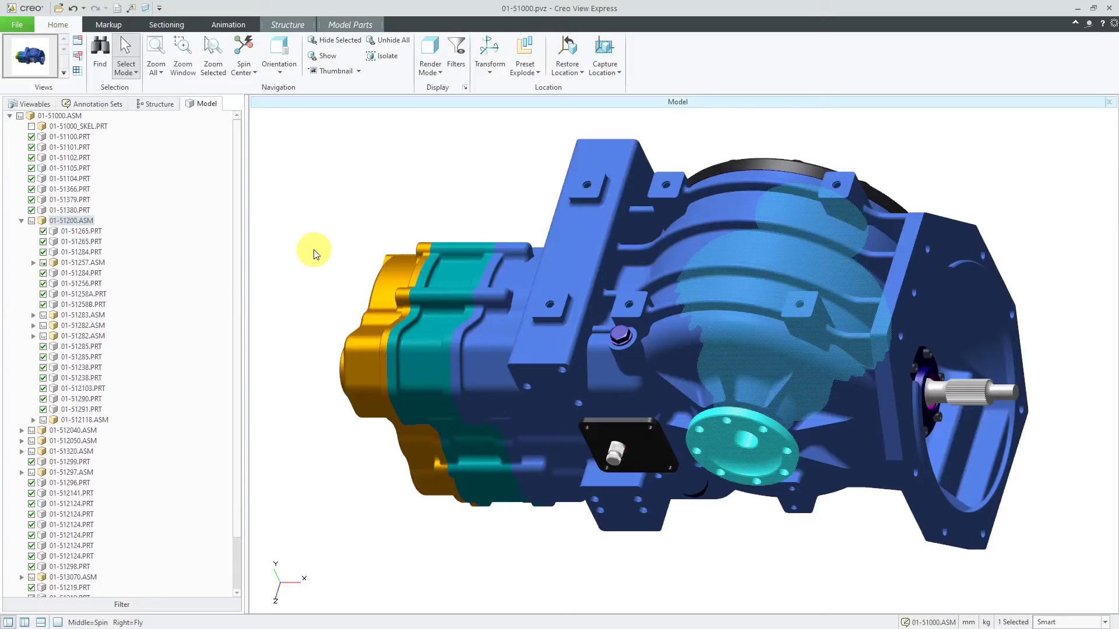
key("Left")
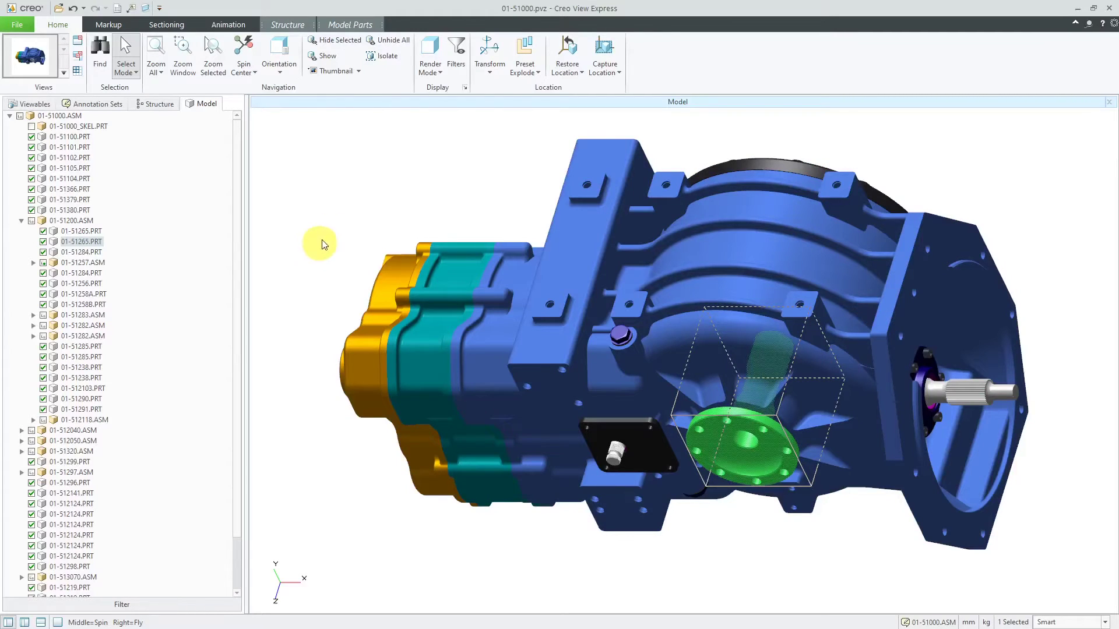
left_click(367, 210)
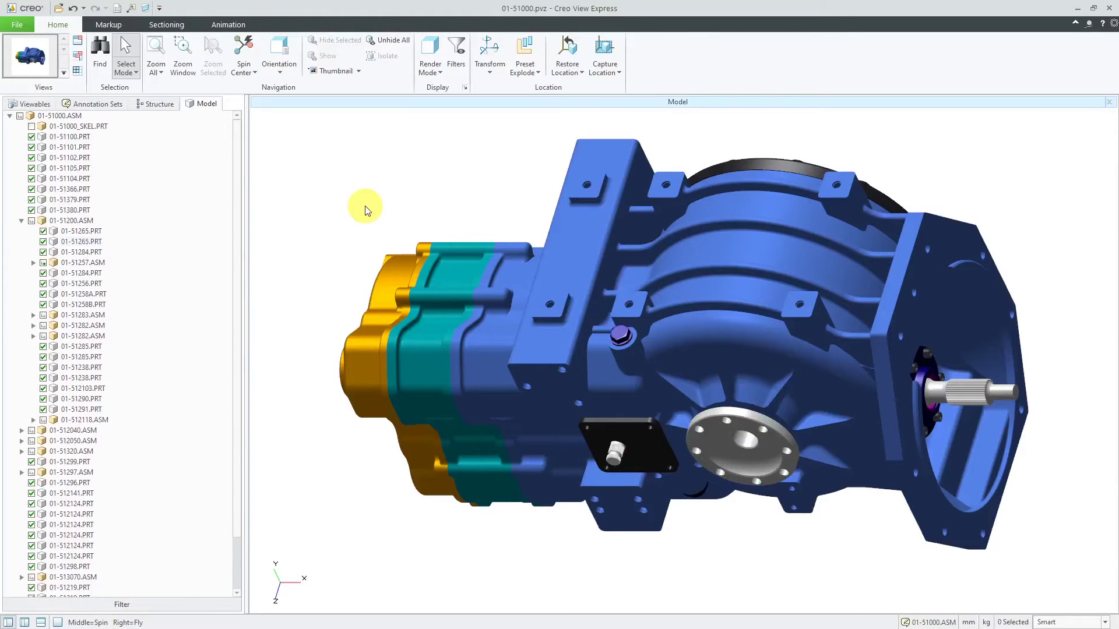
- Select the main housing 01-51100.PRT in the model and hide it
left_click(558, 243)
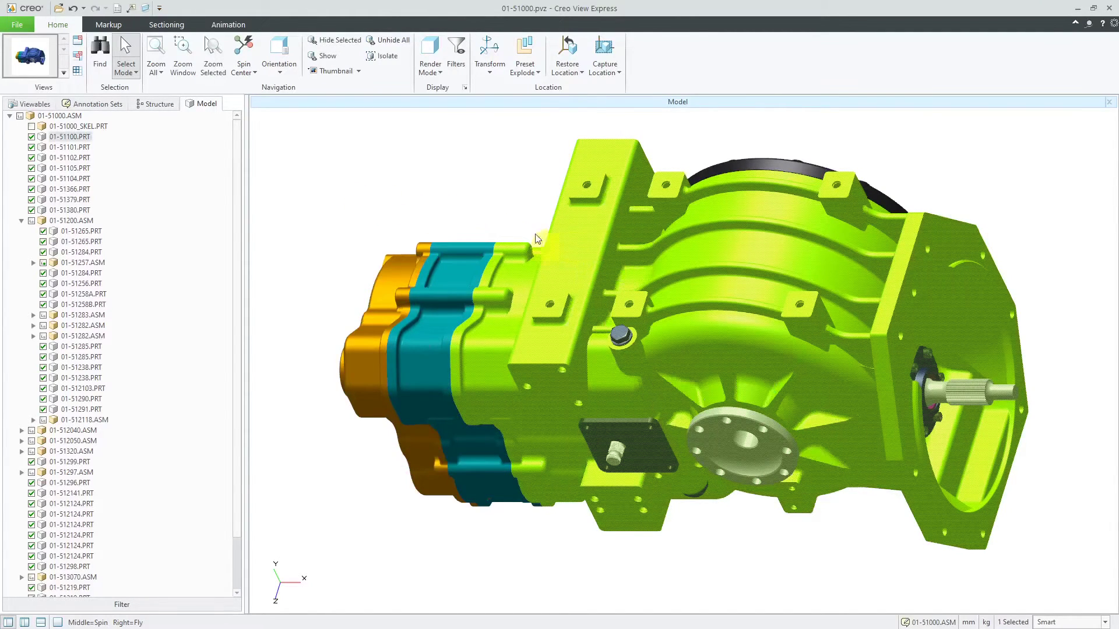
right_click(367, 192)
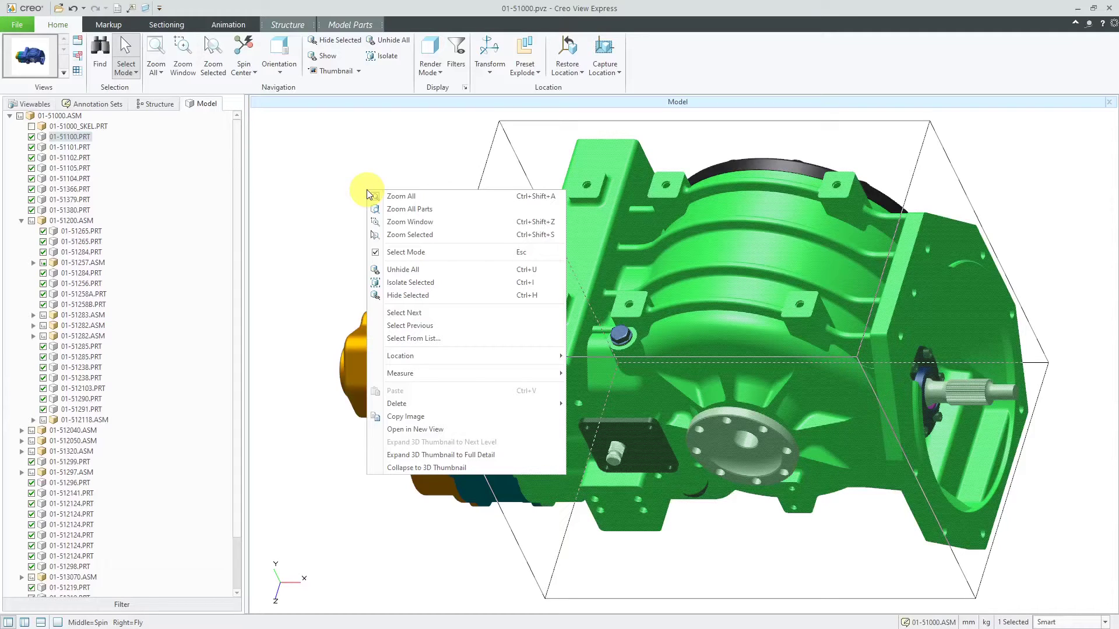
left_click(421, 295)
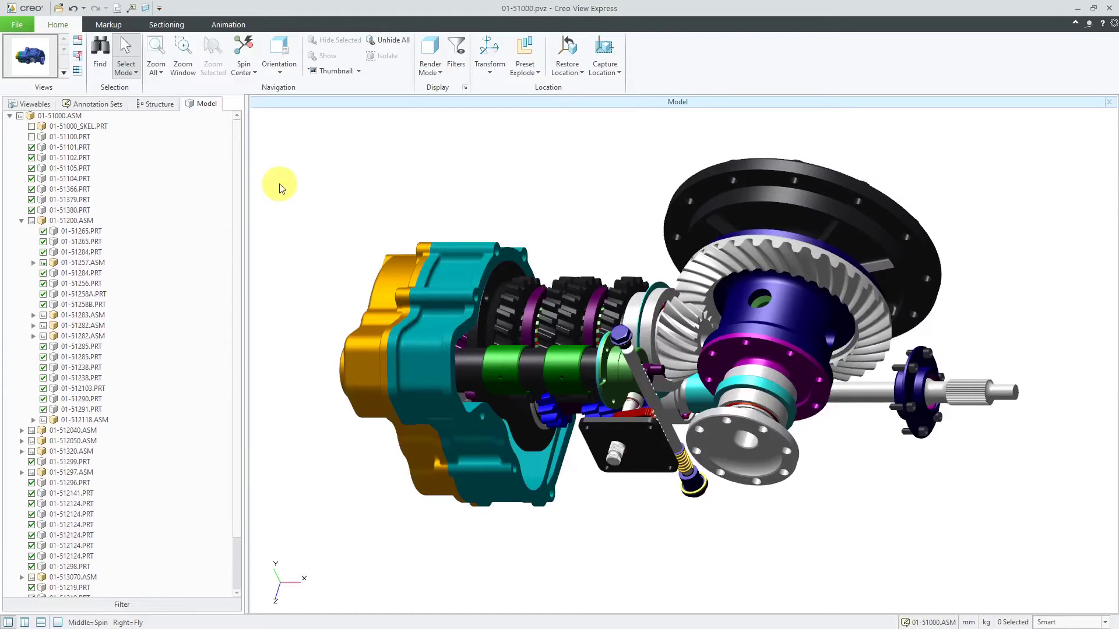
- Look at the Find search options and the available Select Mode commands
left_click(100, 61)
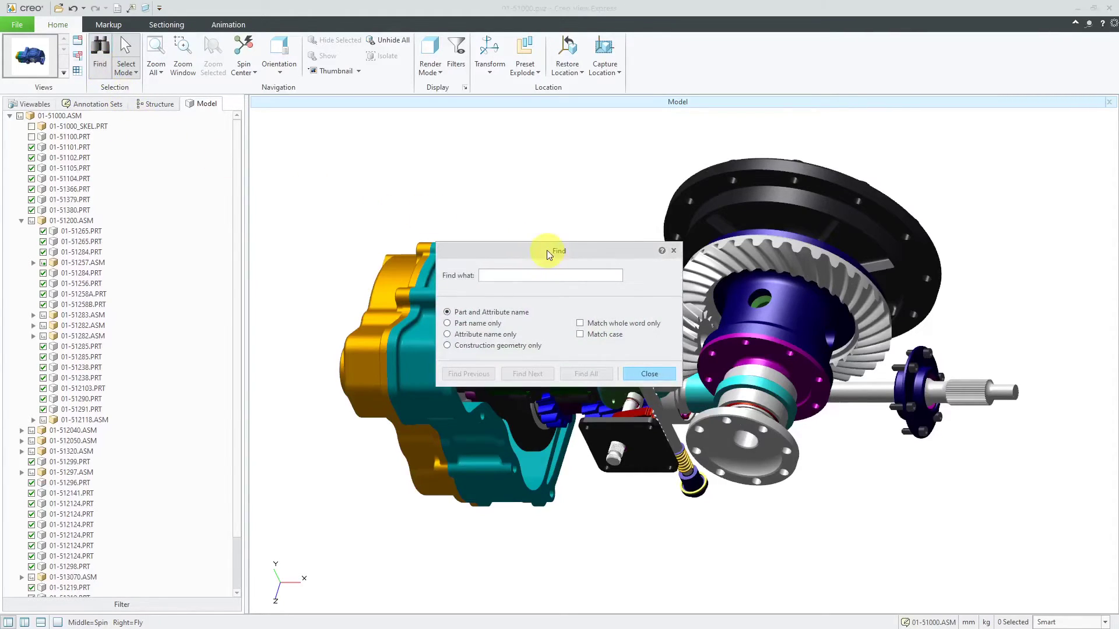
left_click(646, 373)
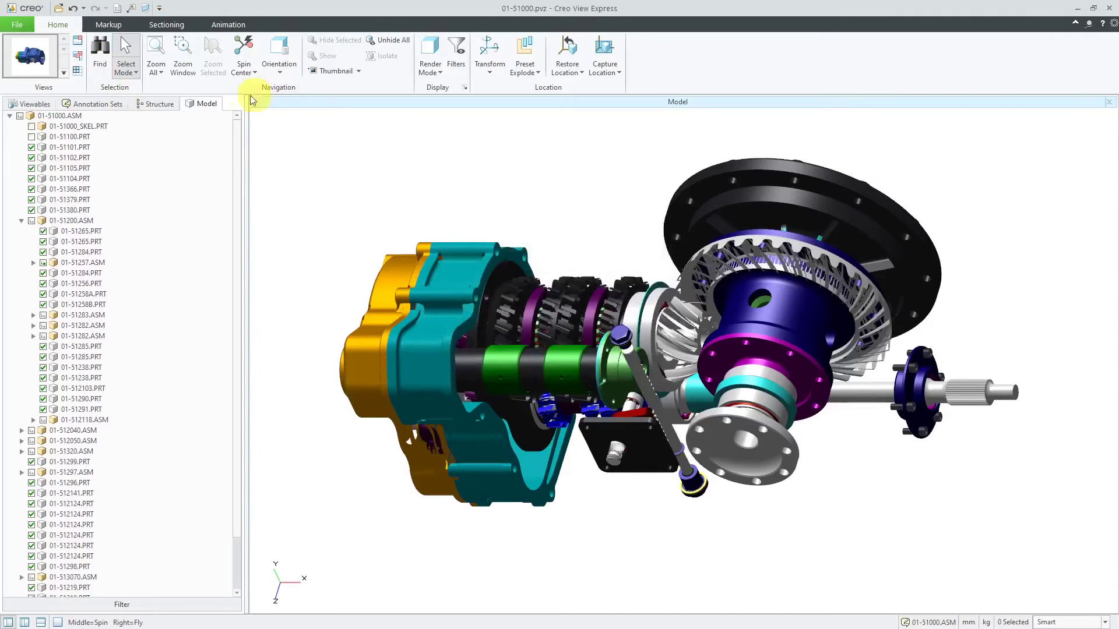
left_click(136, 73)
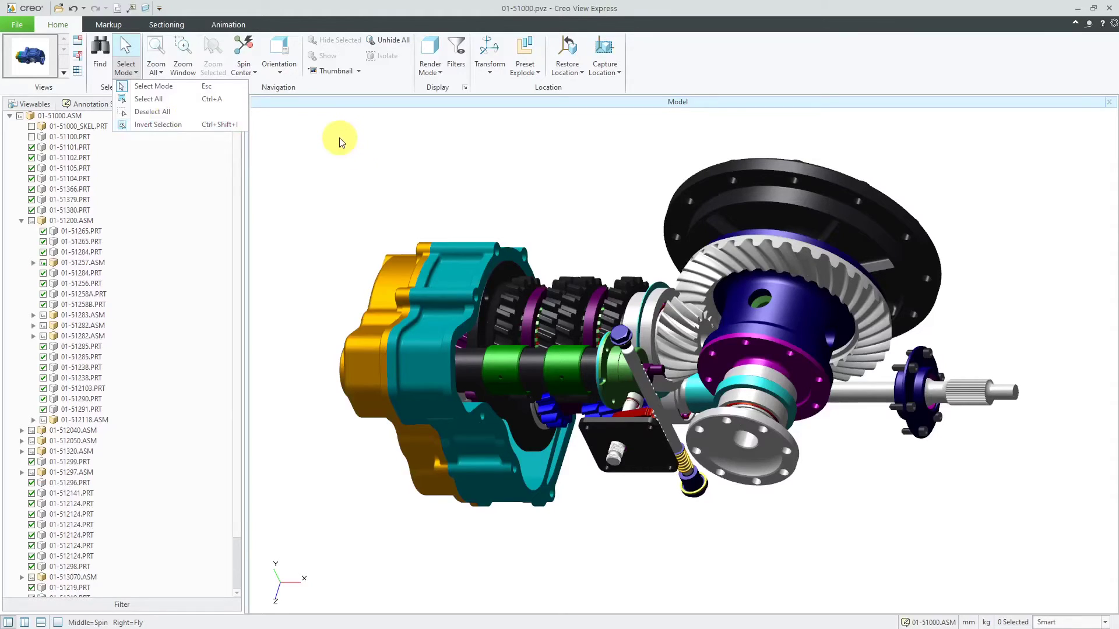
left_click(307, 155)
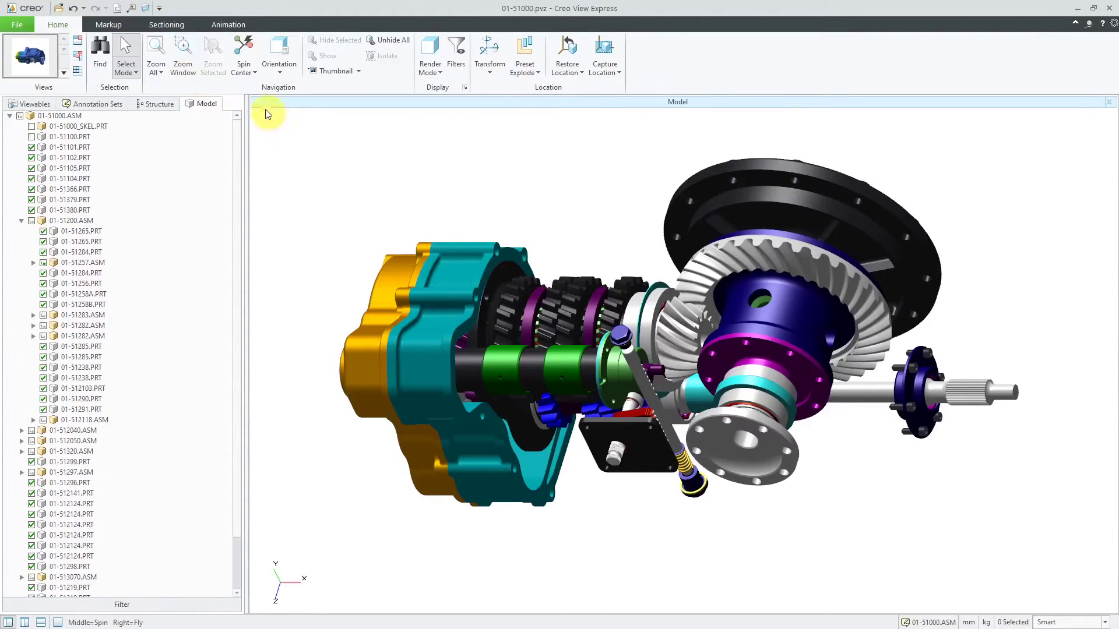
- Turn on Automatic Spin Center, spin the gearbox to try it, and review the Set Spin Center choice
left_click(254, 72)
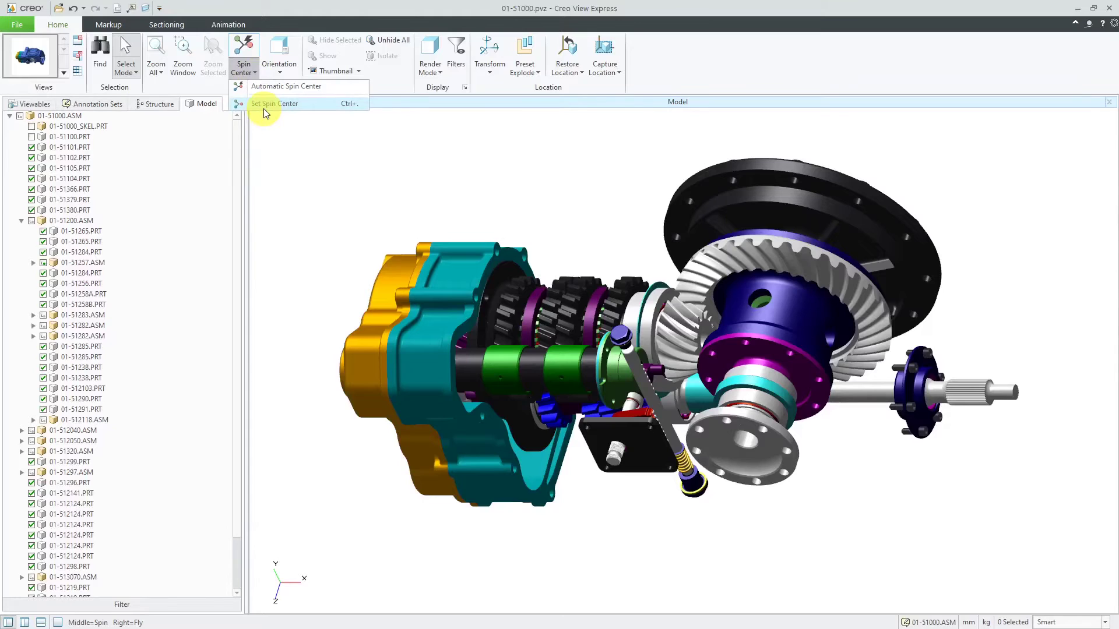
left_click(239, 50)
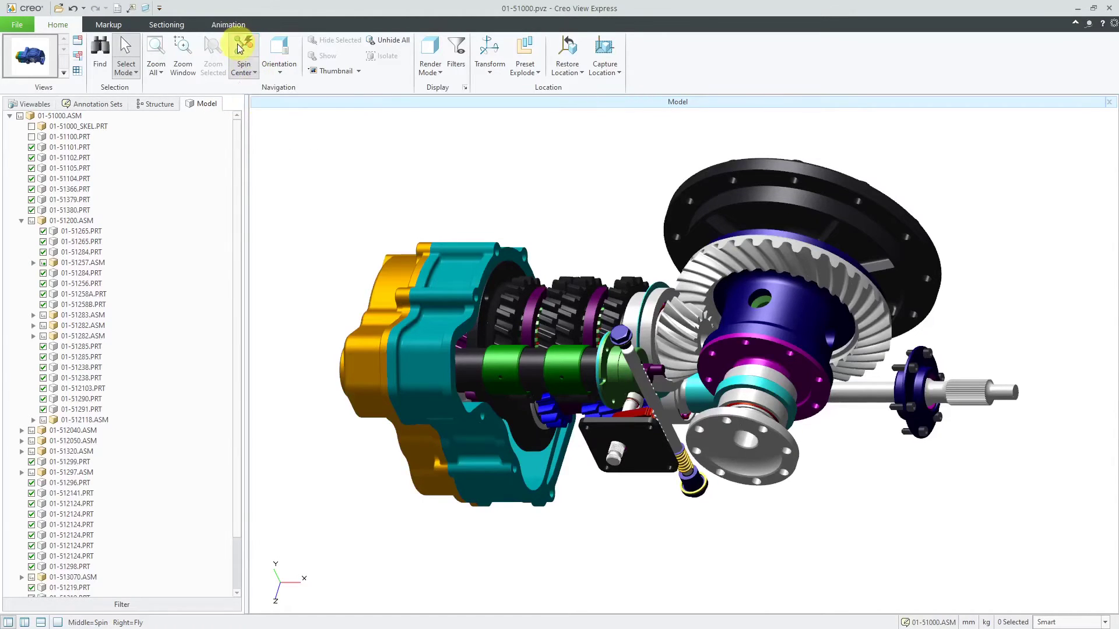
mouse_move(520, 199)
middle_mouse_down()
mouse_move(549, 177)
mouse_move(522, 173)
mouse_move(522, 193)
mouse_move(510, 182)
middle_mouse_up()
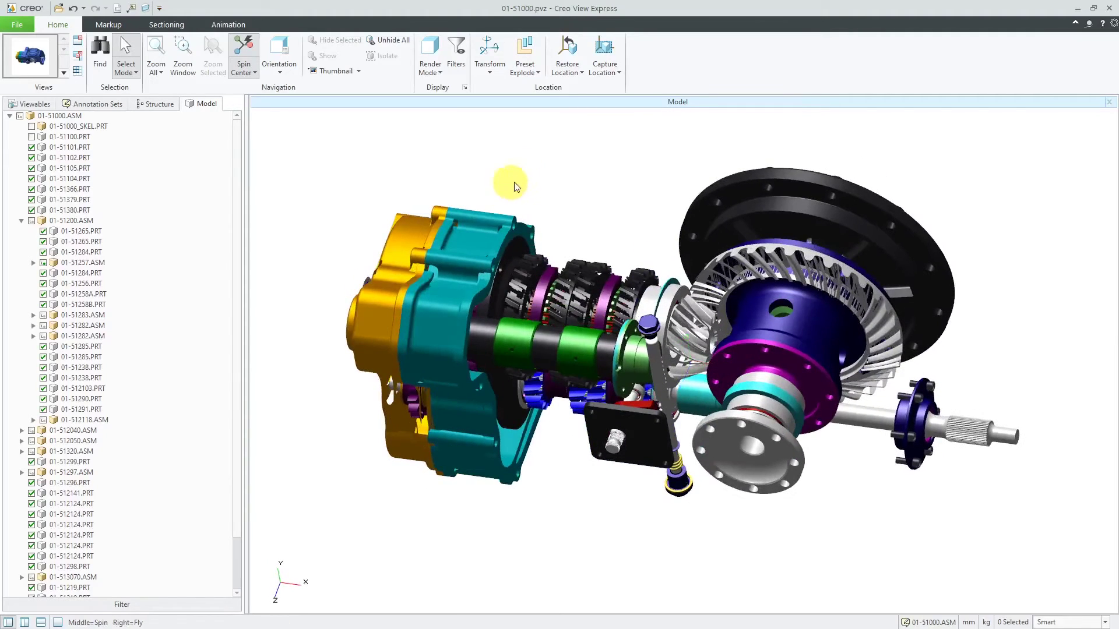
left_click(249, 69)
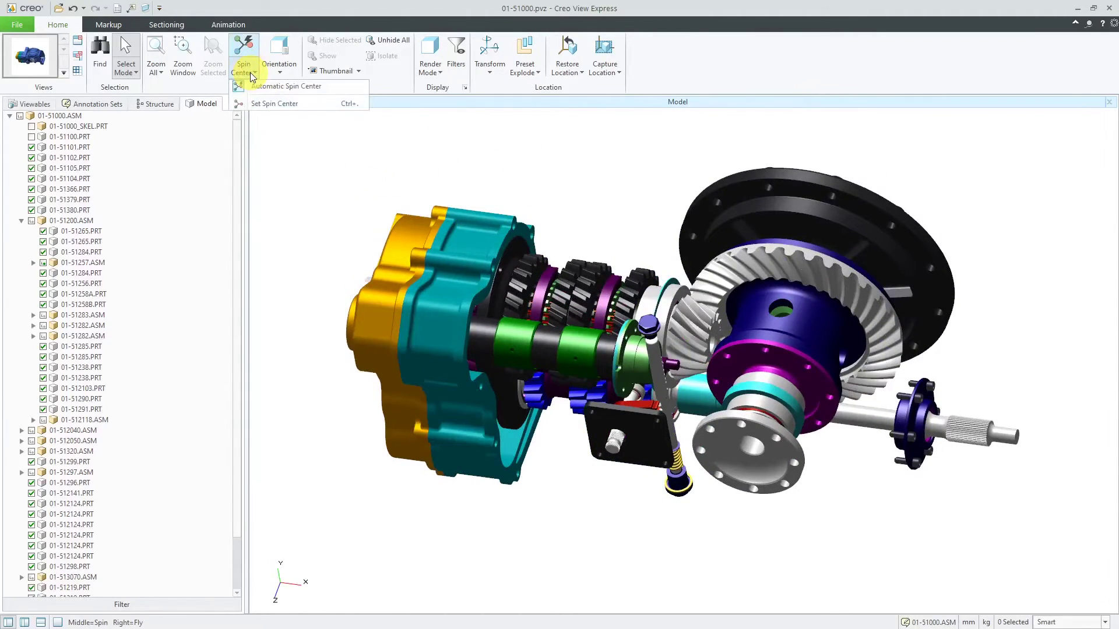
left_click(270, 106)
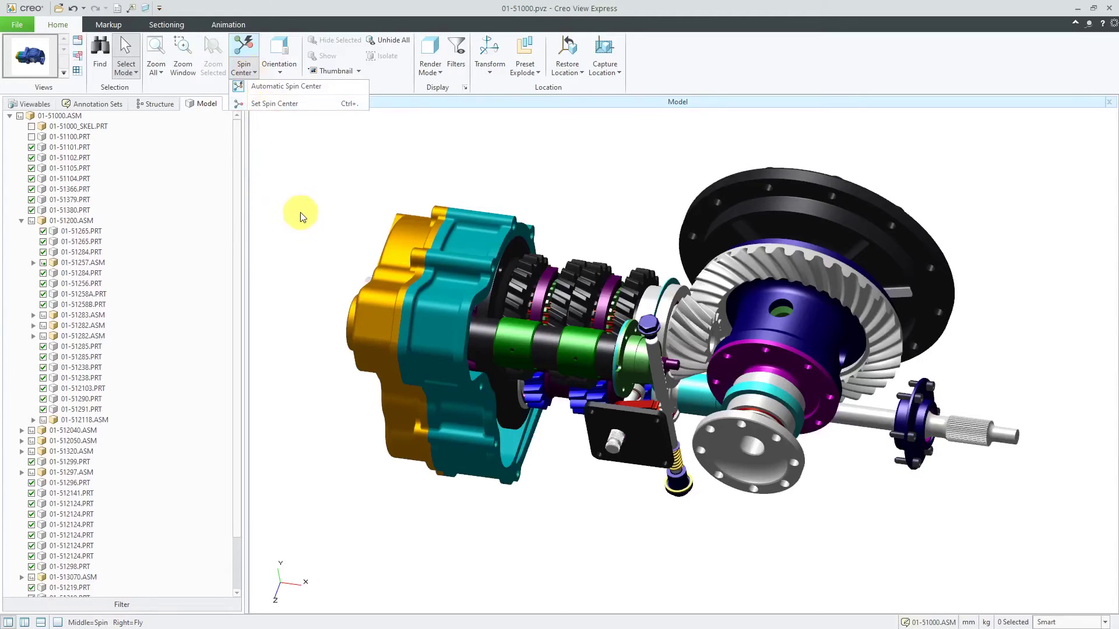
- Orient the gearbox to the preset Top view and return it to the ISO 1 orientation
left_click(281, 72)
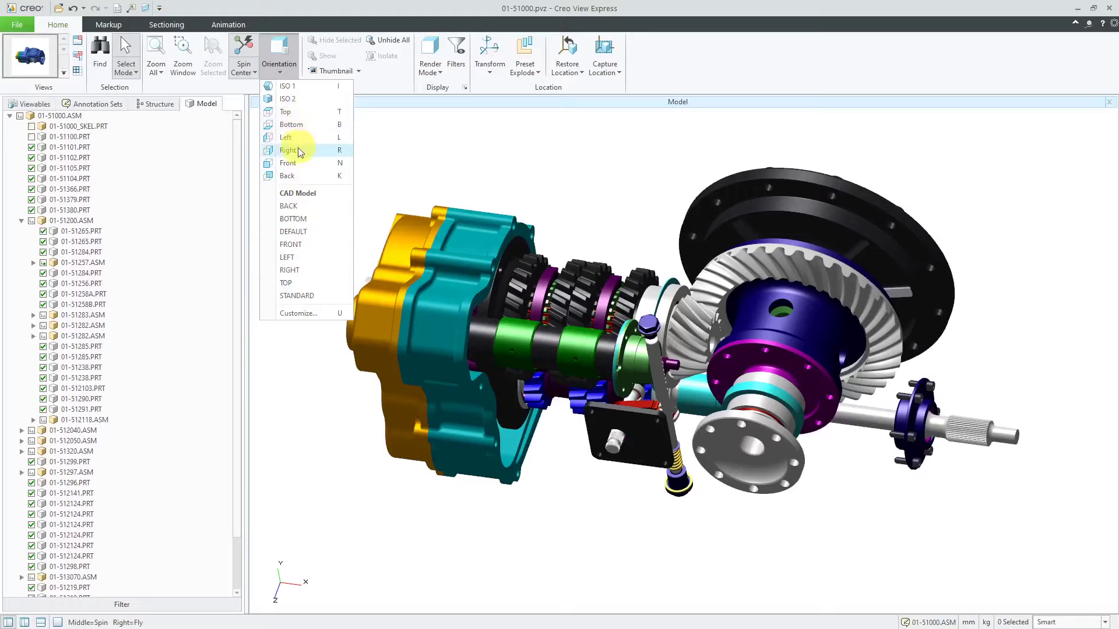
left_click(292, 111)
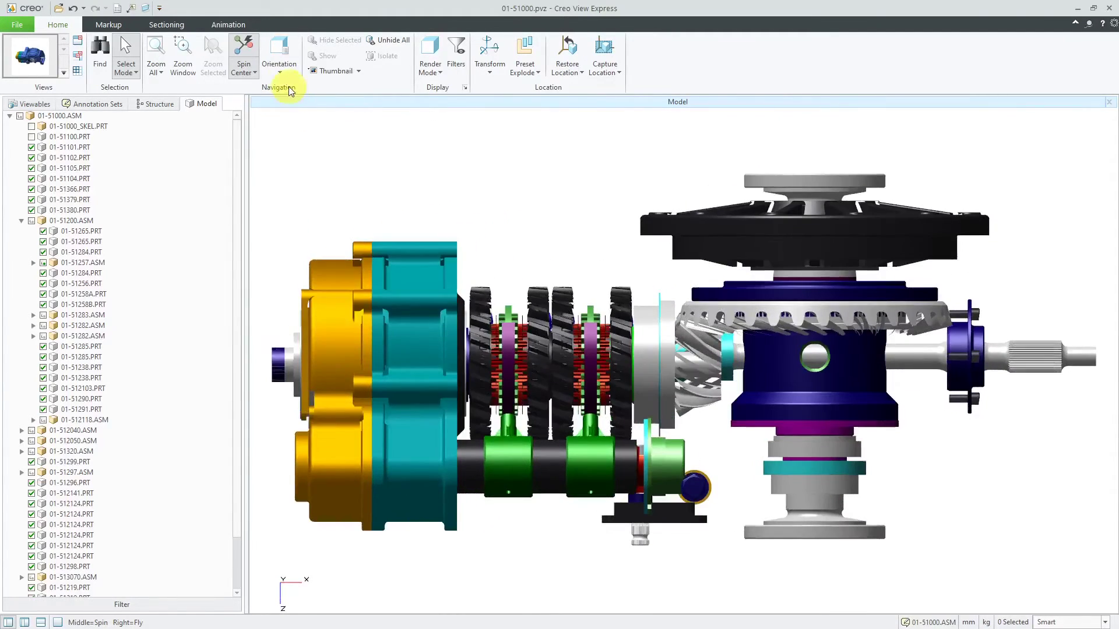
left_click(279, 75)
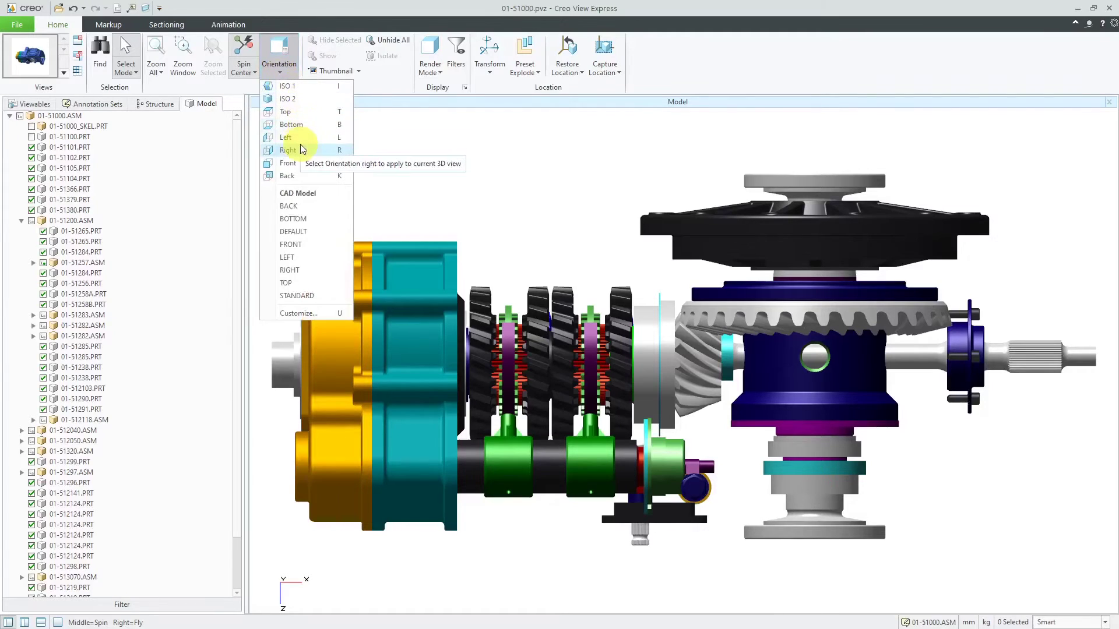
left_click(295, 88)
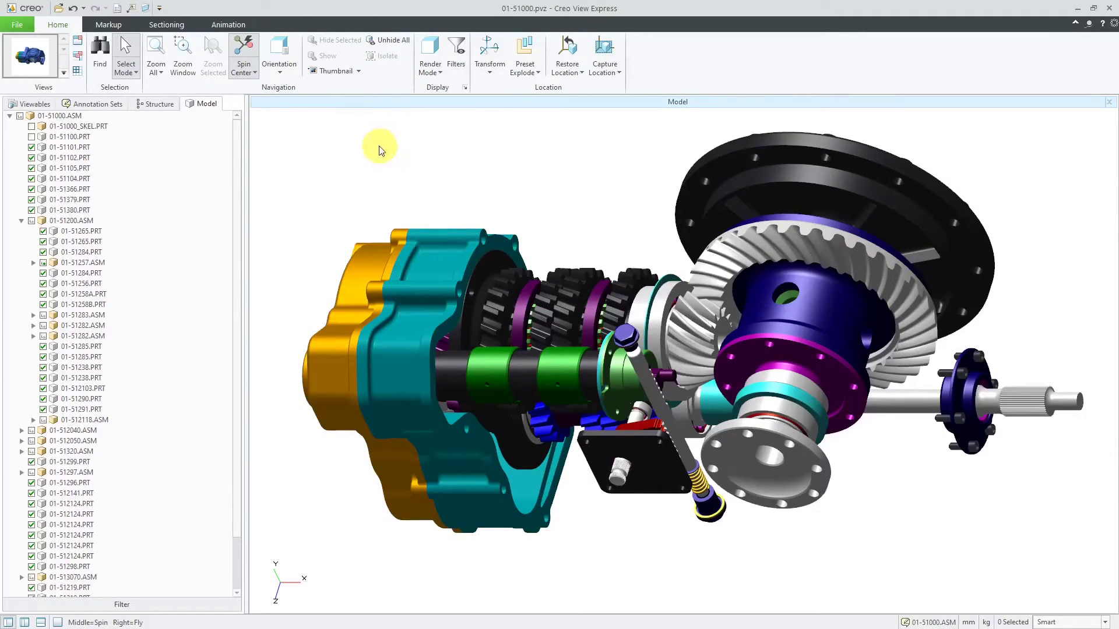
- Try the Shaded with Edges, HLR, Wireframe and Mesh render modes on the gearbox
left_click(430, 72)
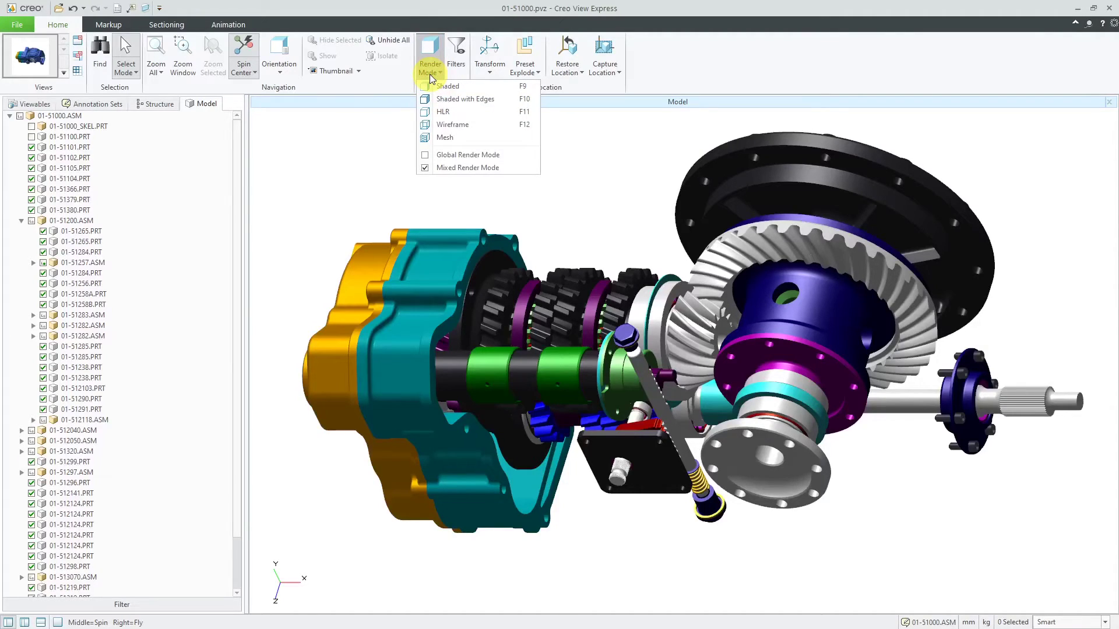
left_click(450, 98)
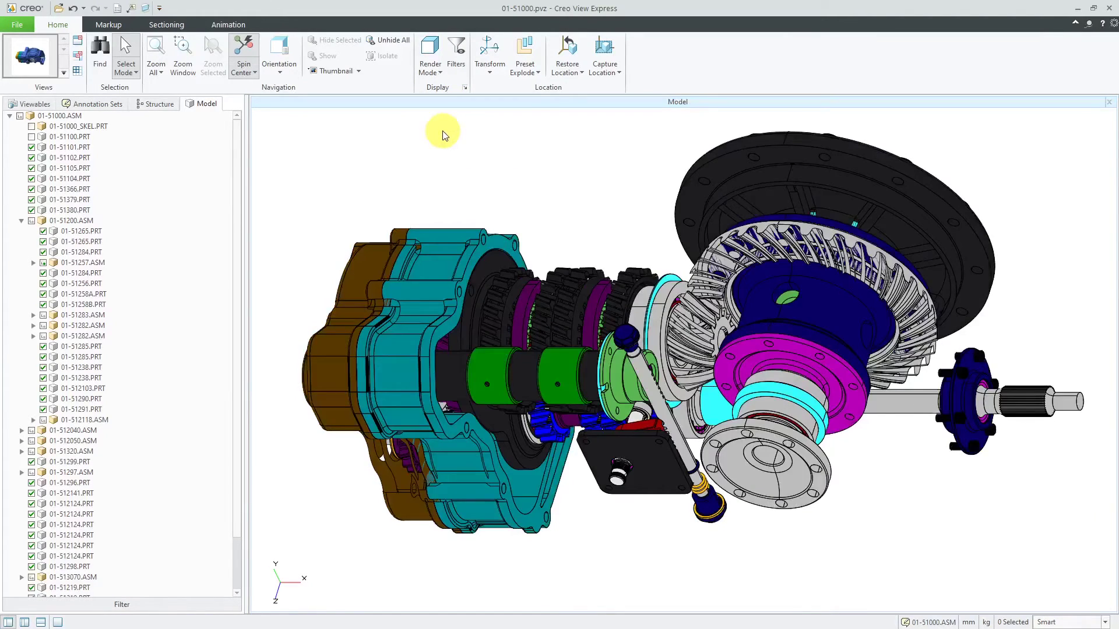
left_click(433, 71)
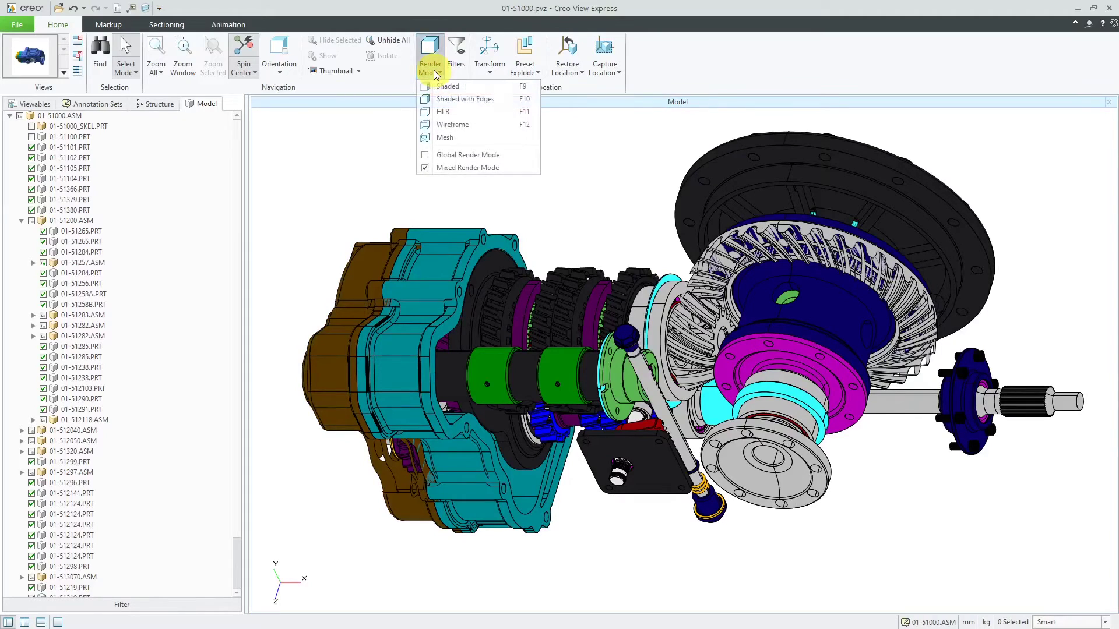
left_click(435, 110)
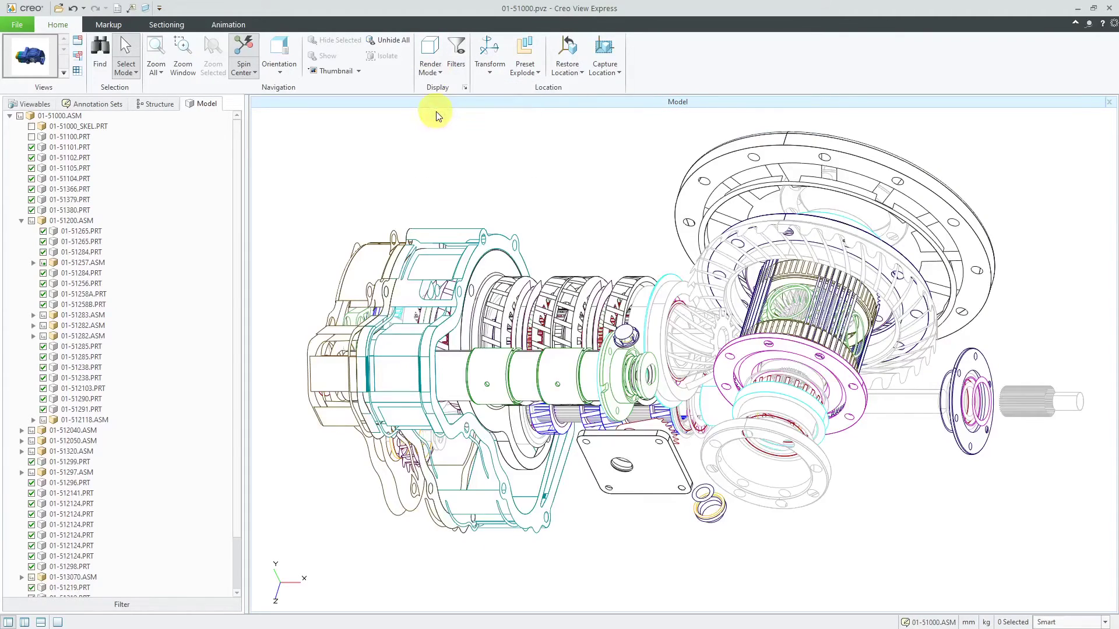
left_click(429, 74)
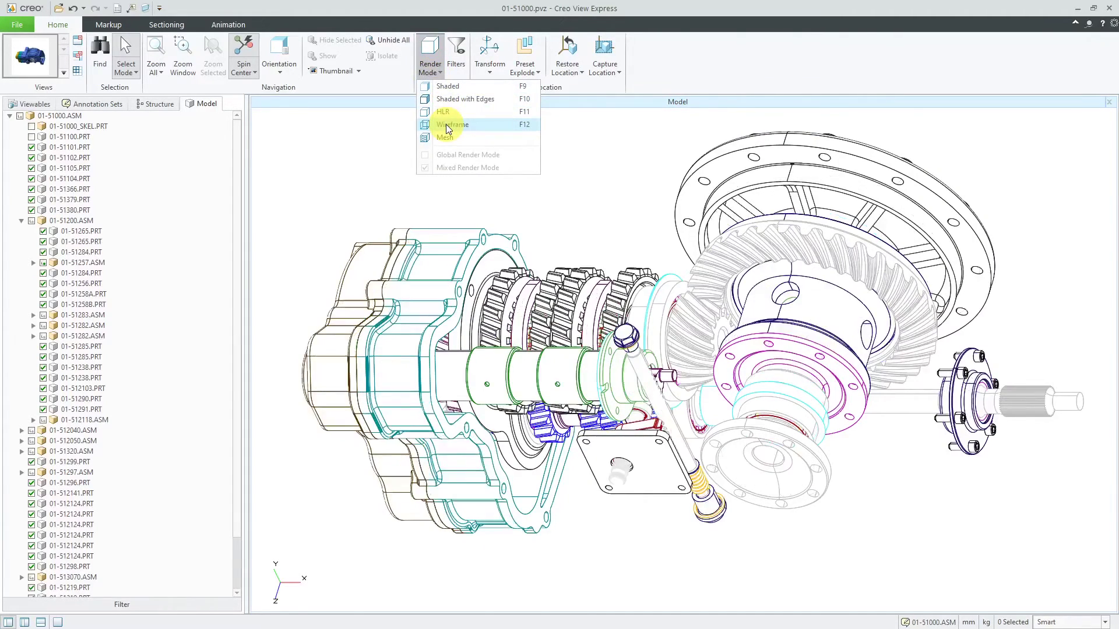
left_click(445, 124)
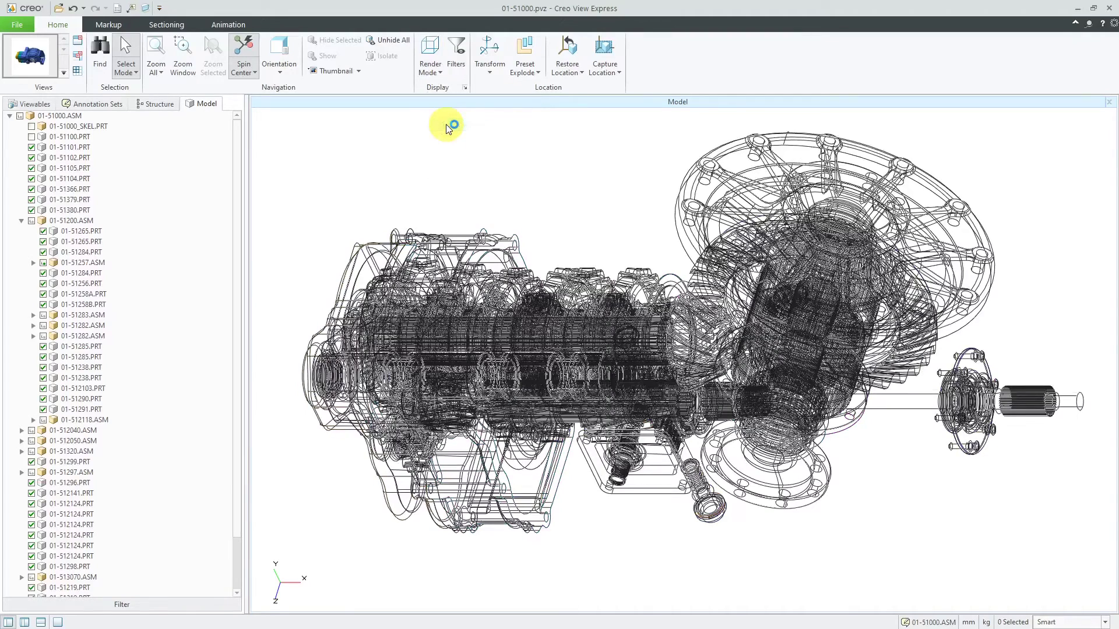
left_click(430, 75)
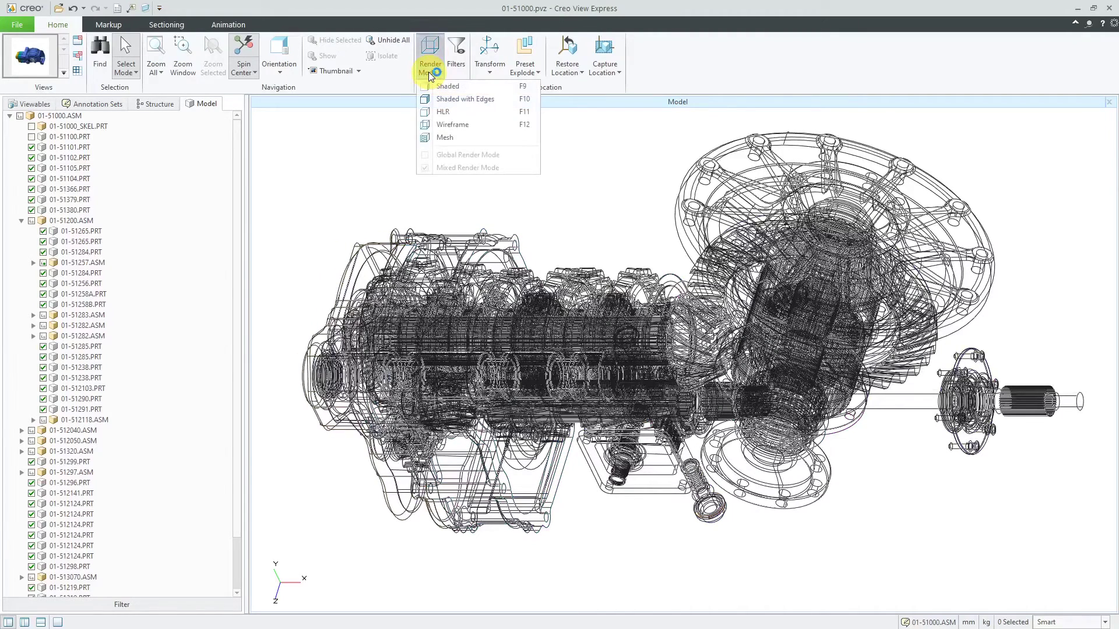
left_click(443, 138)
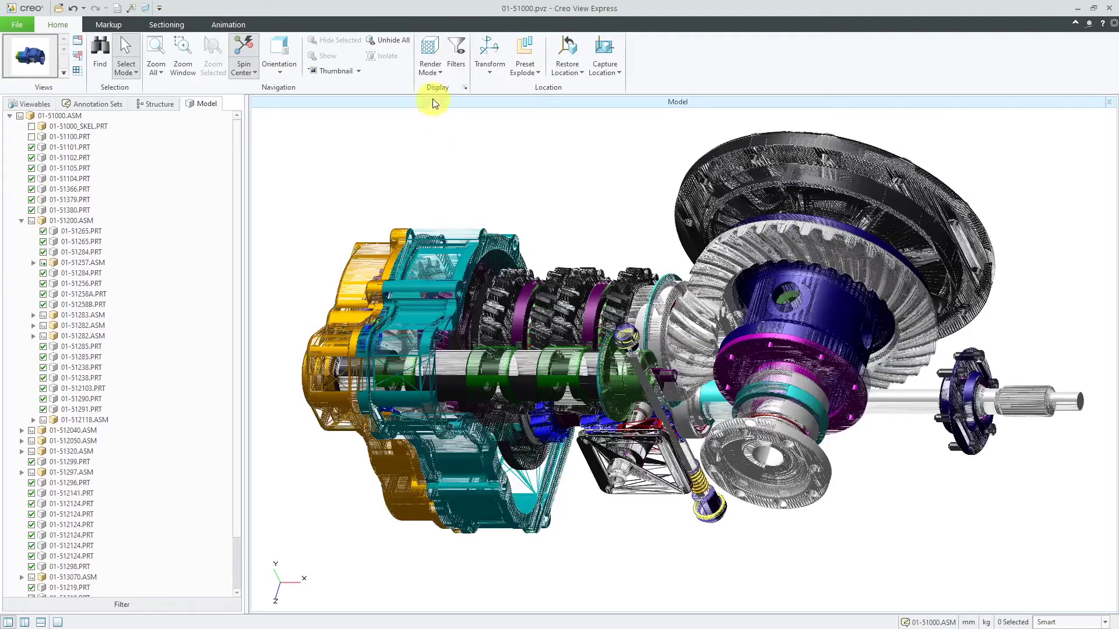
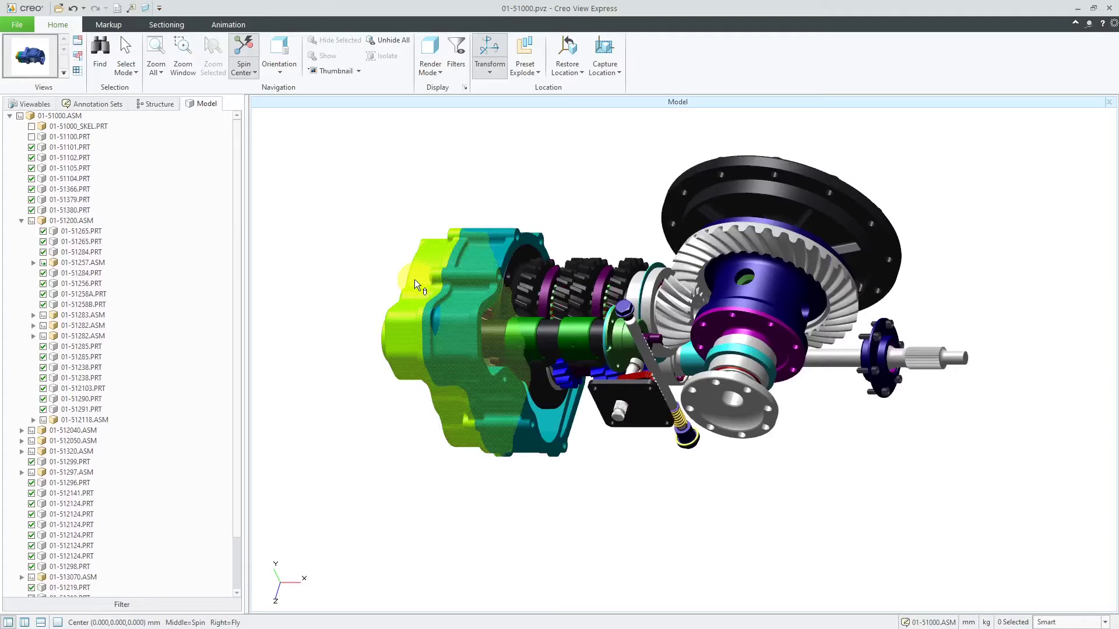
- Transform the orange end cover 01-51102.PRT about 164 mm along negative X and the front flange 01-51265.PRT about 250 mm along positive Z
left_click(415, 280)
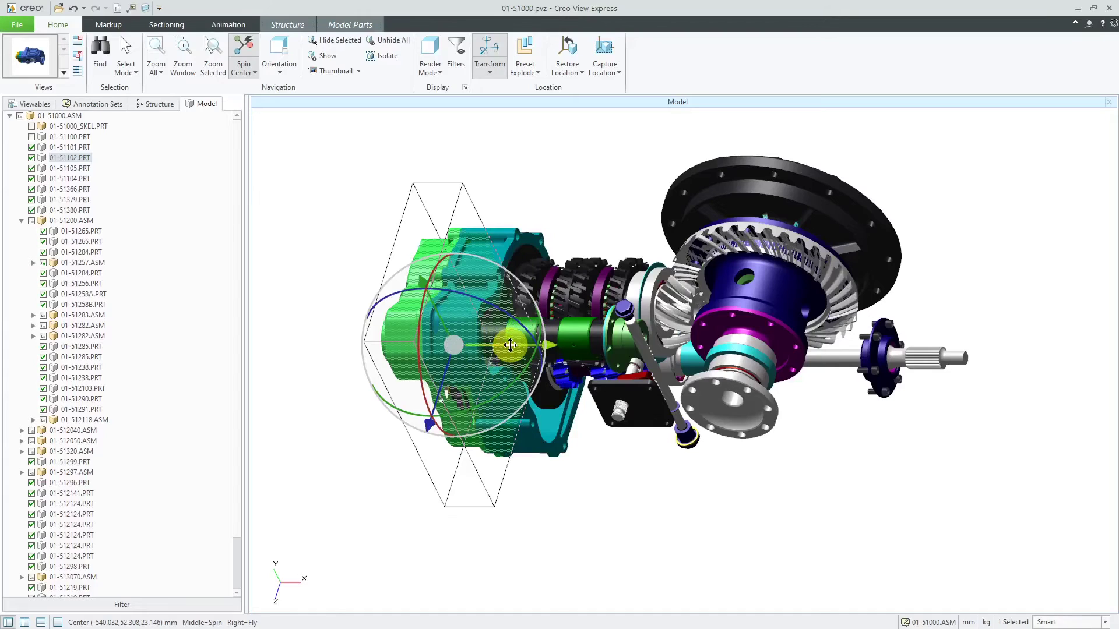
left_click_drag(491, 346, 369, 350)
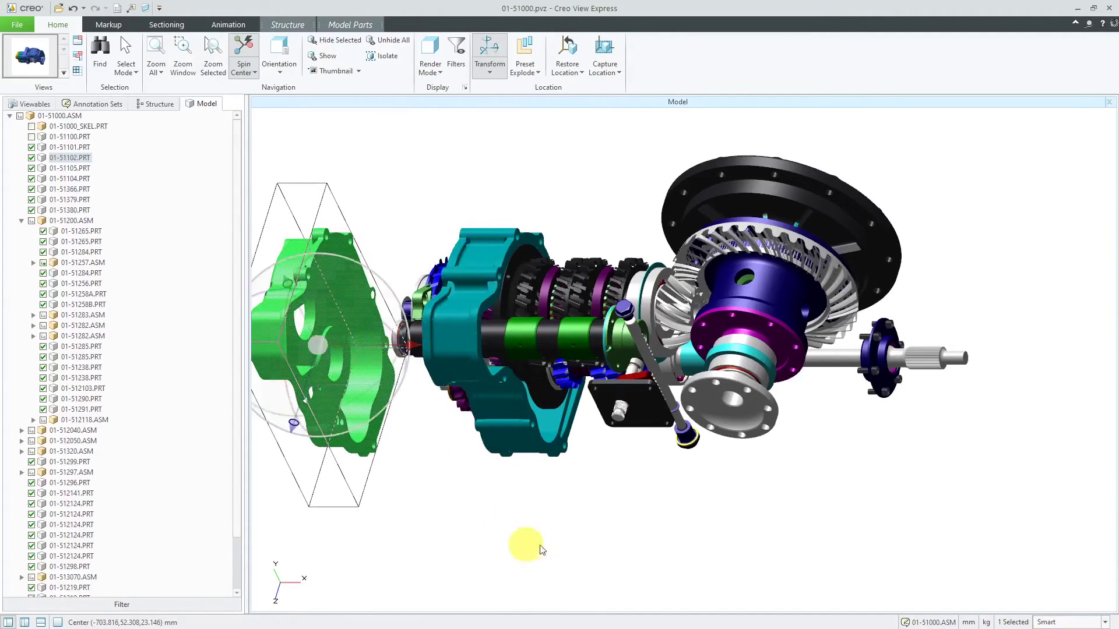
left_click(728, 428)
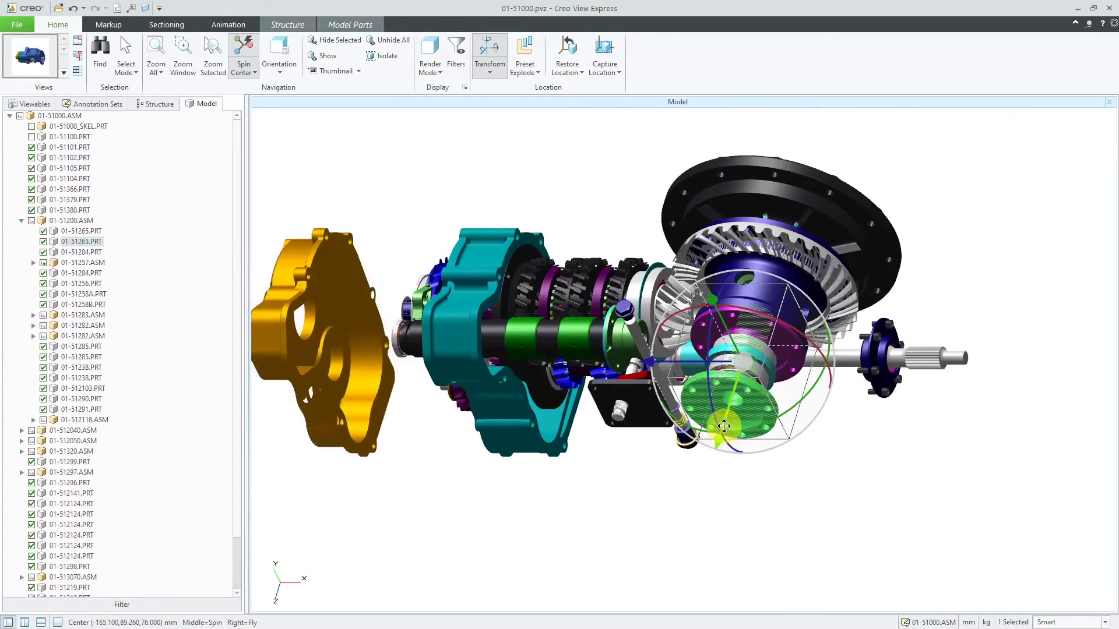
left_click_drag(715, 443, 676, 597)
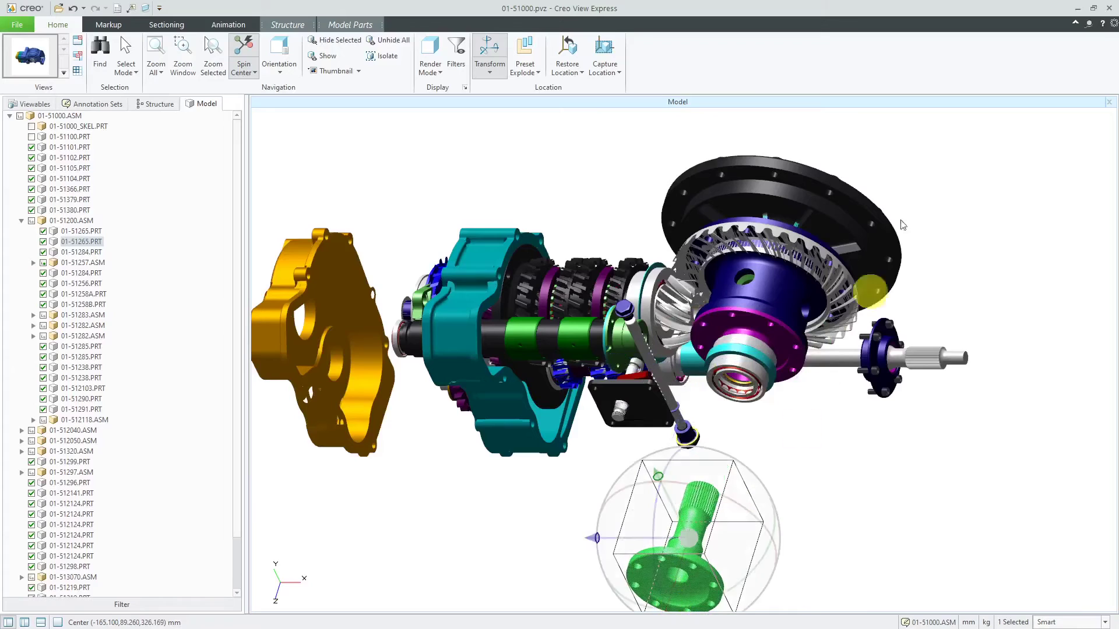
- Move the large black round cover 01-51104.PRT about 172 mm along negative Z and shaft 01-51296.PRT outward to about X 179 mm
left_click(812, 177)
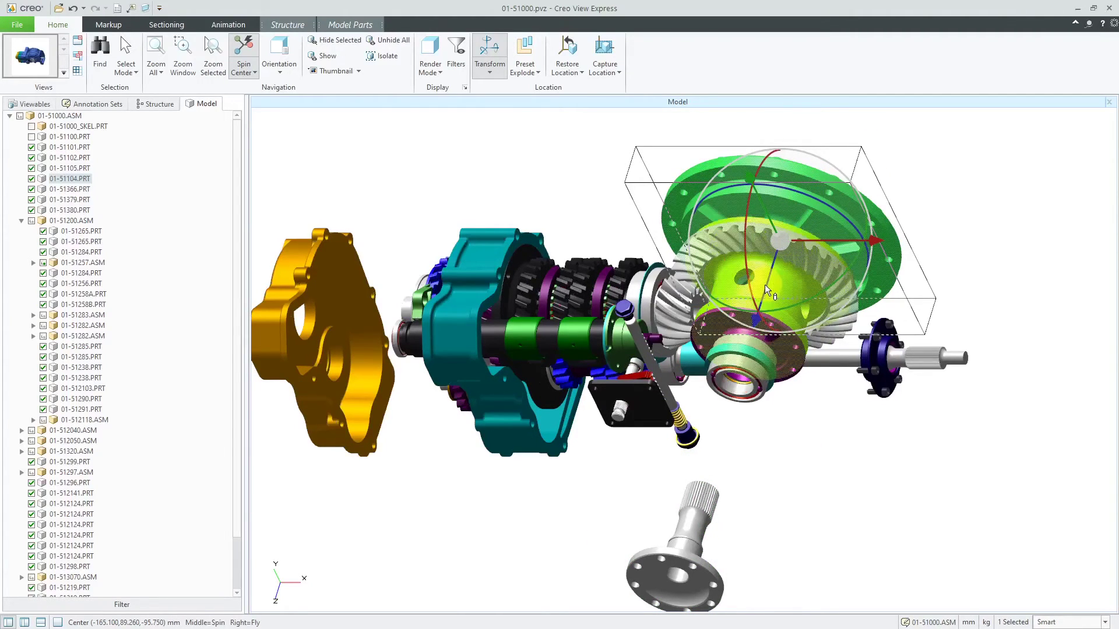
left_click_drag(766, 284, 799, 182)
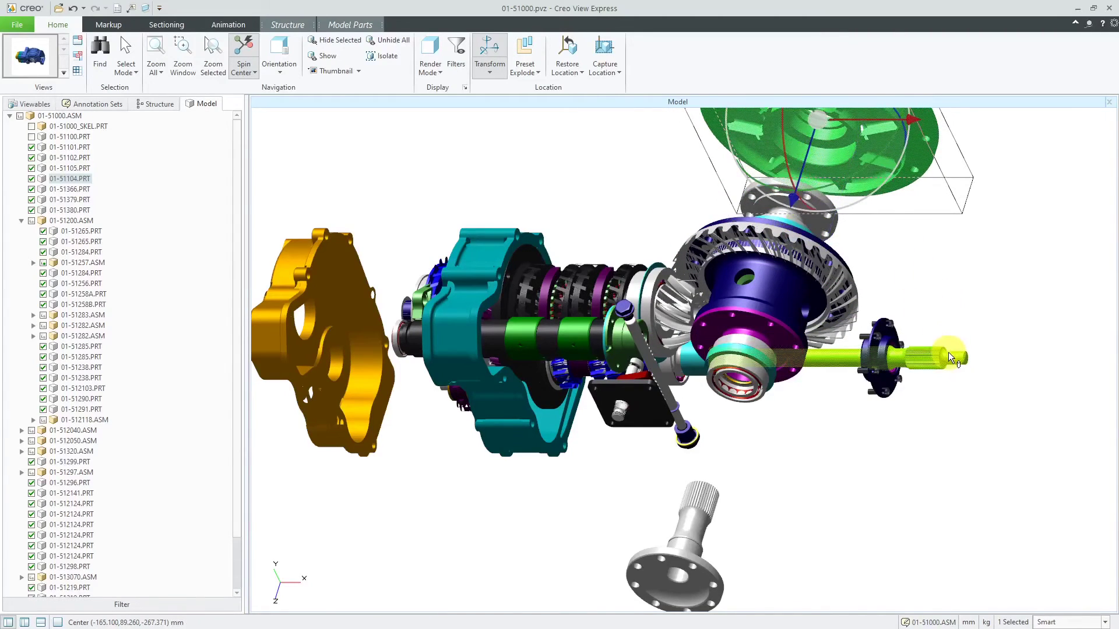
left_click(949, 358)
left_click_drag(949, 357, 1068, 342)
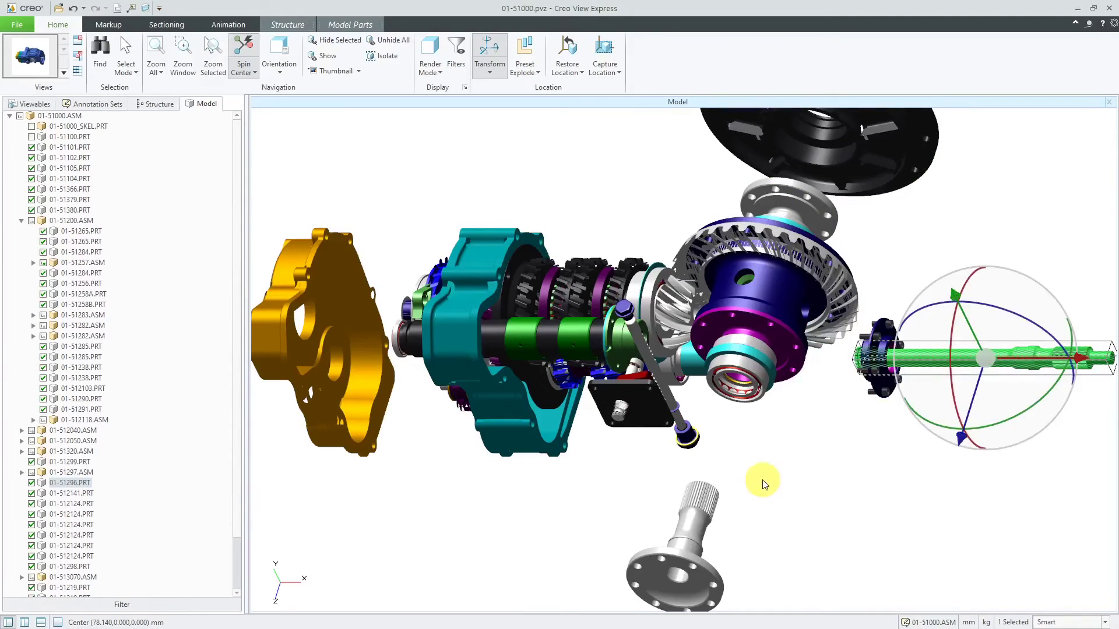
scroll(765, 481, "down", 2)
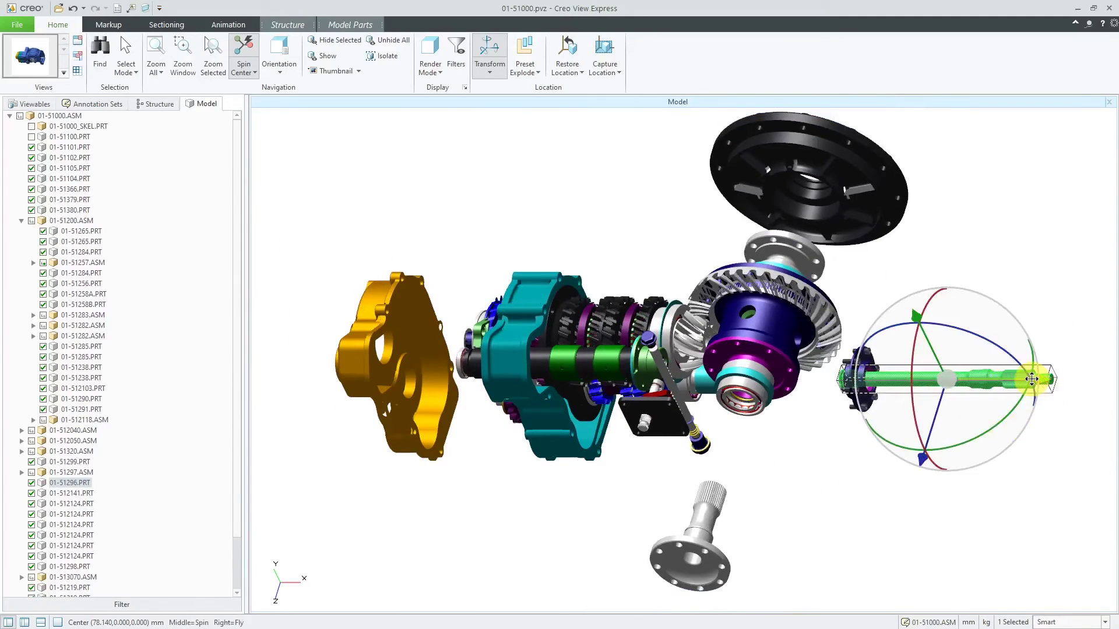
left_click_drag(1042, 378, 1107, 379)
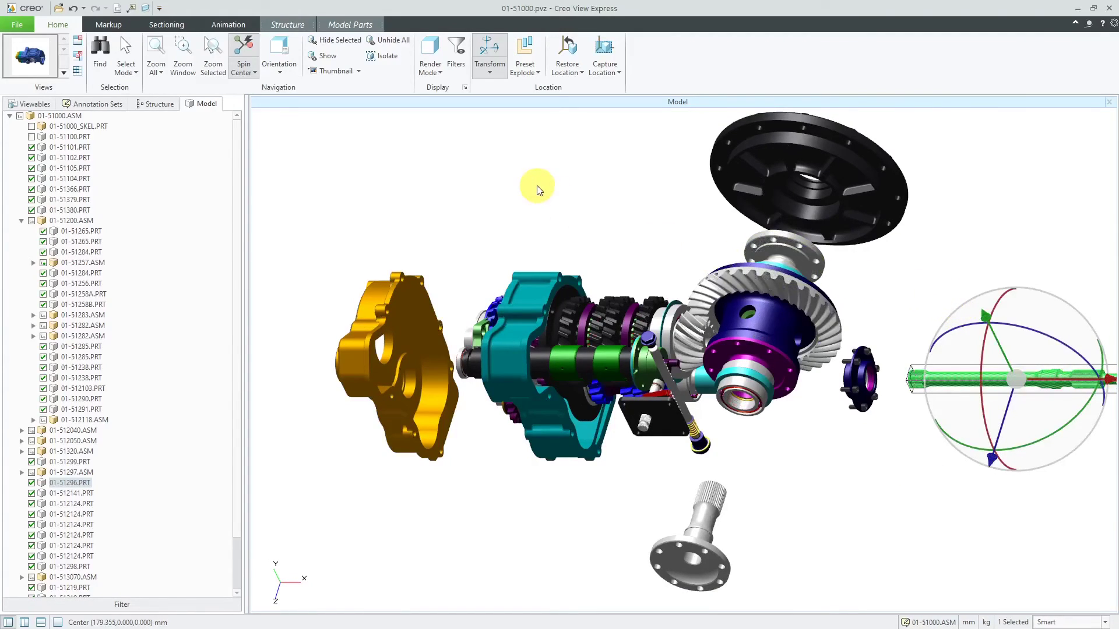
- Move the teal housing 01-51101.PRT about 100 mm along negative X toward the orange end cover
left_click(512, 349)
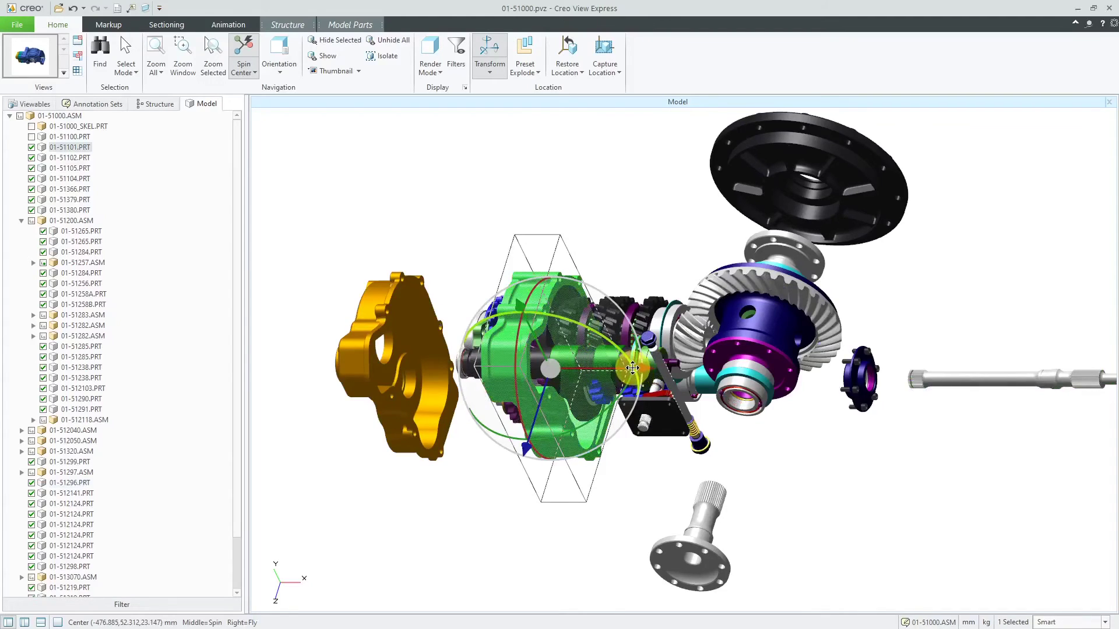
left_click_drag(633, 368, 561, 373)
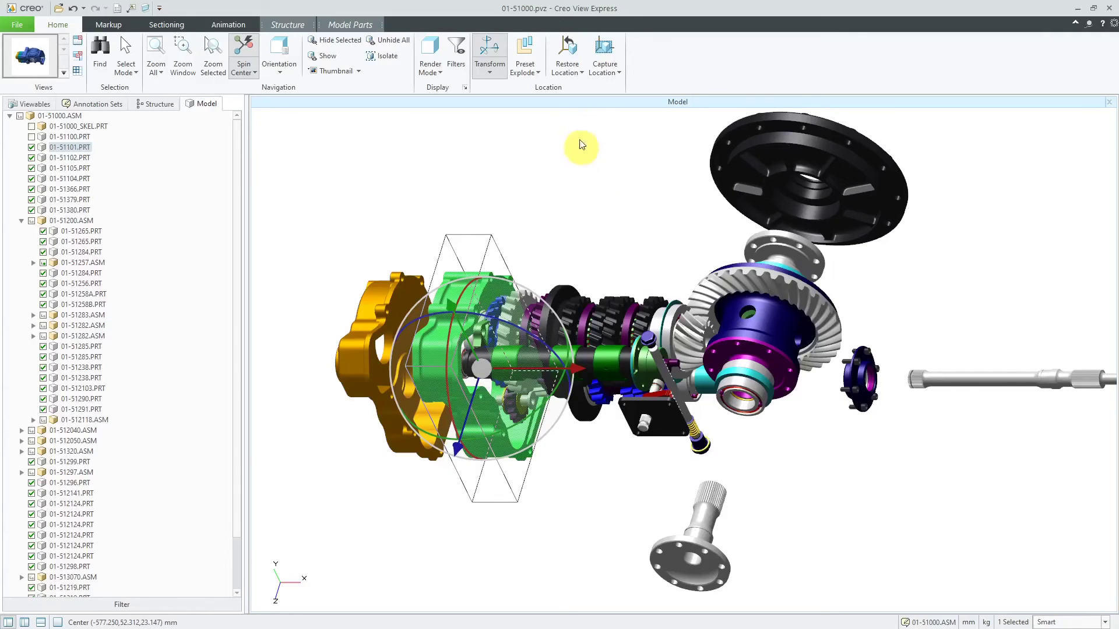
- Restore all moved parts to their original locations and clear the housing selection
left_click(571, 70)
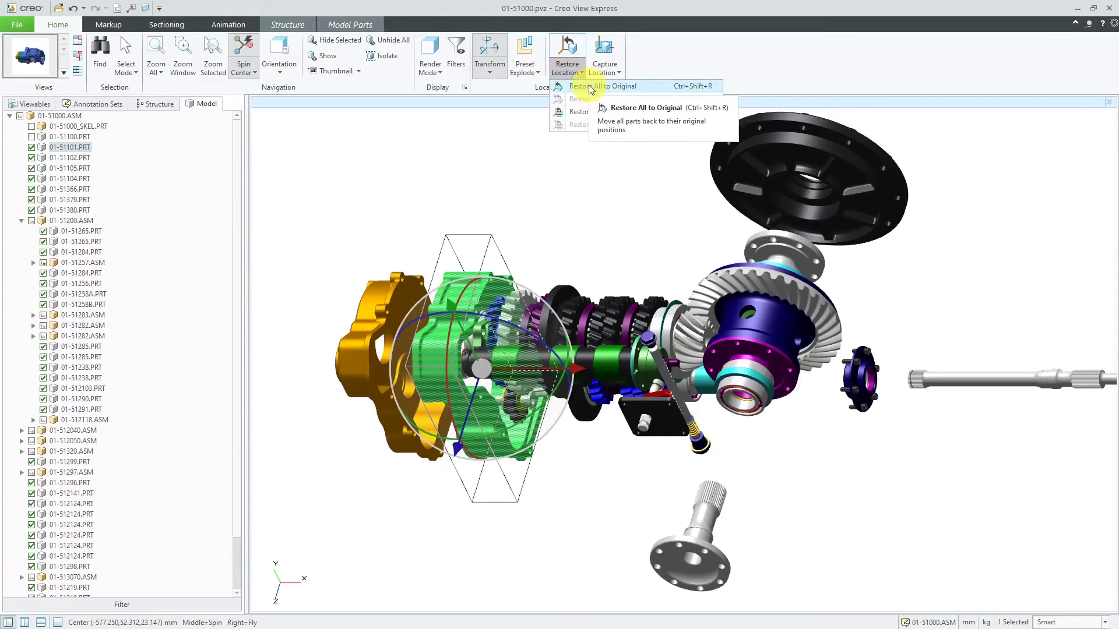
left_click(591, 88)
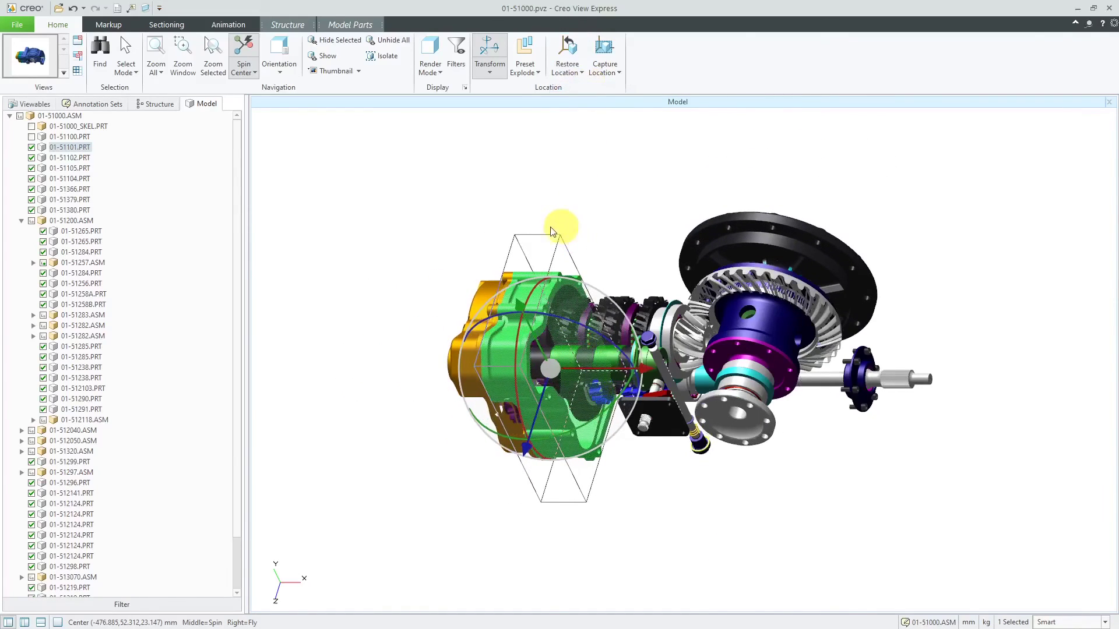
left_click(497, 180)
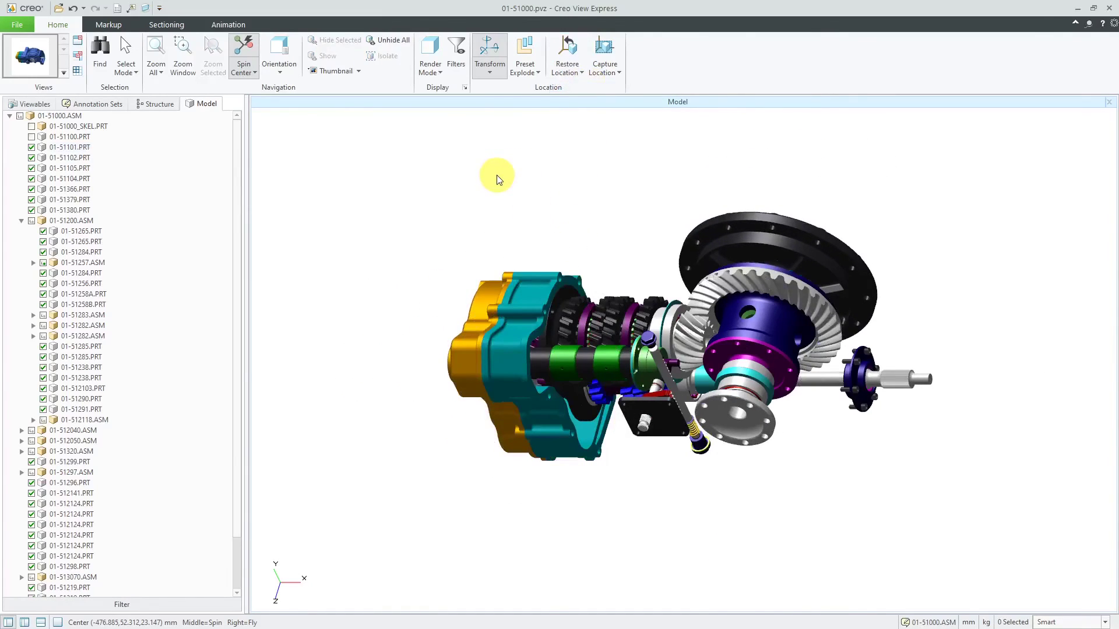